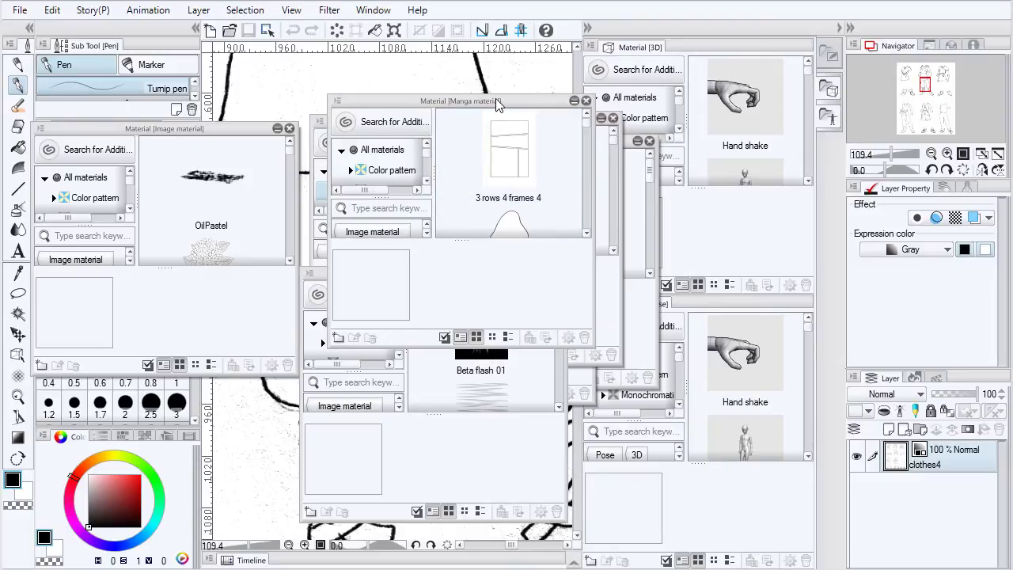
Reposition the Manga material, Color pattern and Image material palettes, then close Image material and Color pattern
left_click_drag(497, 101, 585, 192)
left_click_drag(546, 95, 552, 66)
left_click_drag(385, 120, 374, 87)
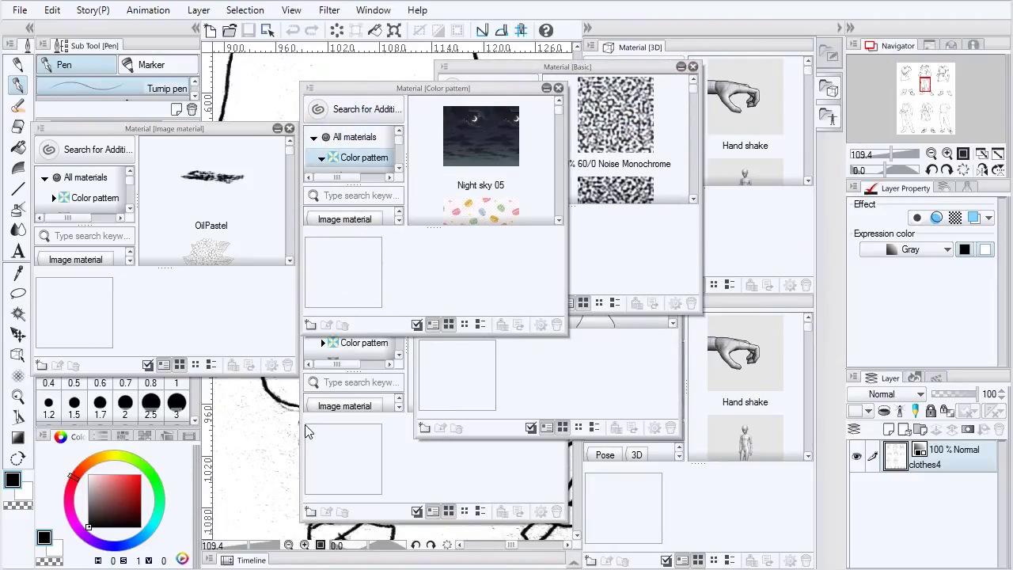
left_click_drag(214, 131, 276, 171)
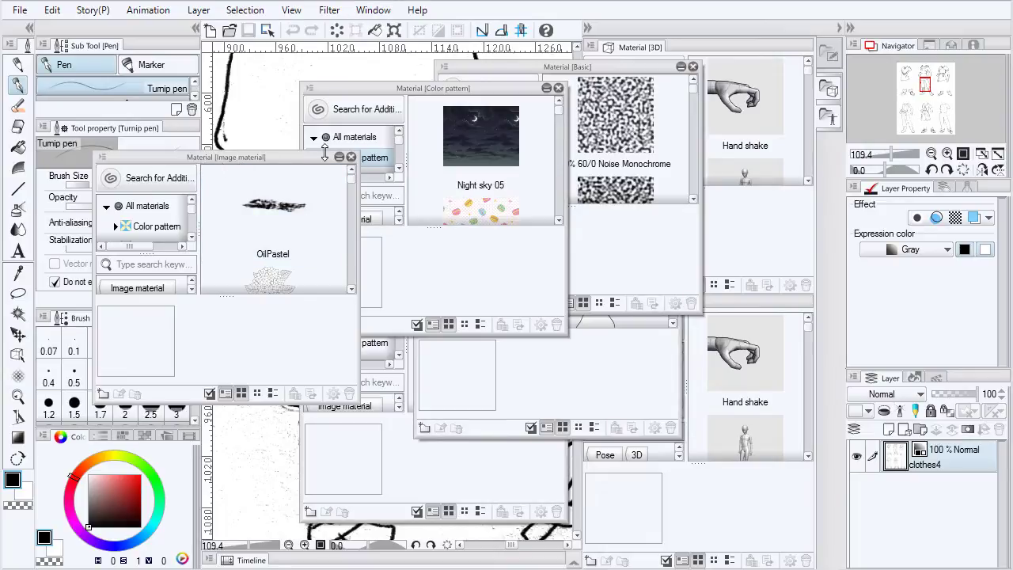
left_click(350, 156)
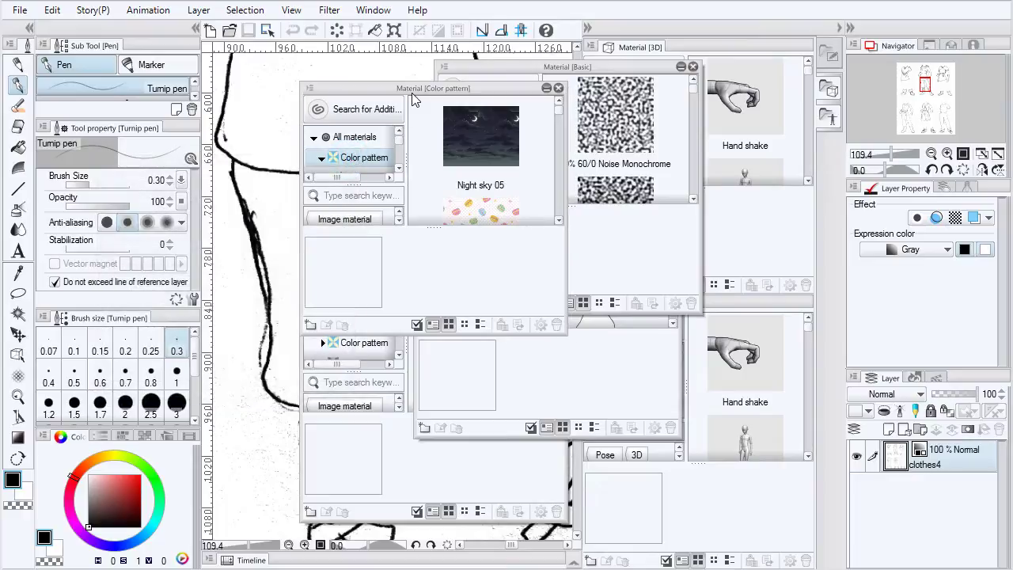
left_click(559, 88)
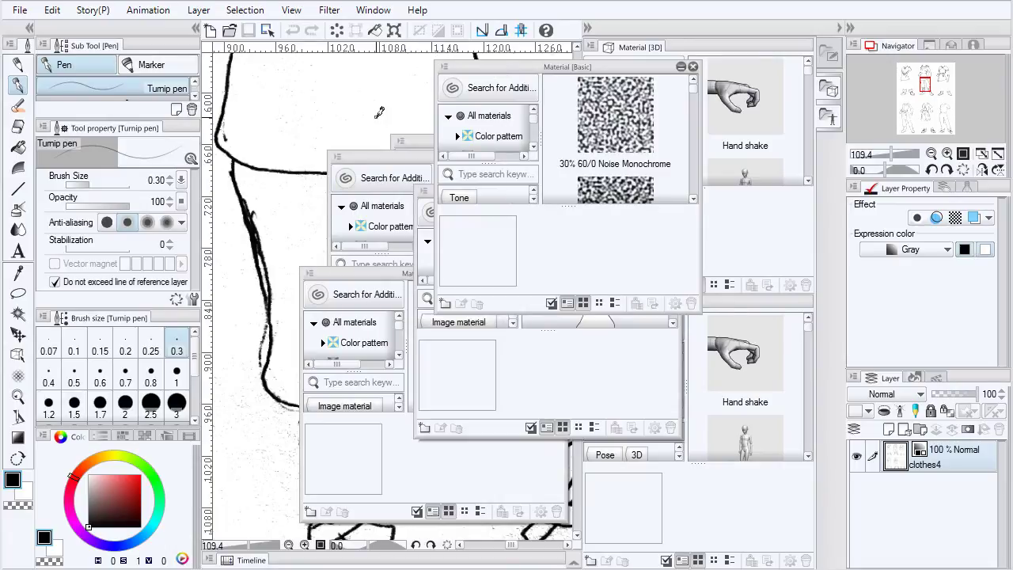
Reopen the Material [Color pattern] palette from the Window > Material menu
left_click(374, 11)
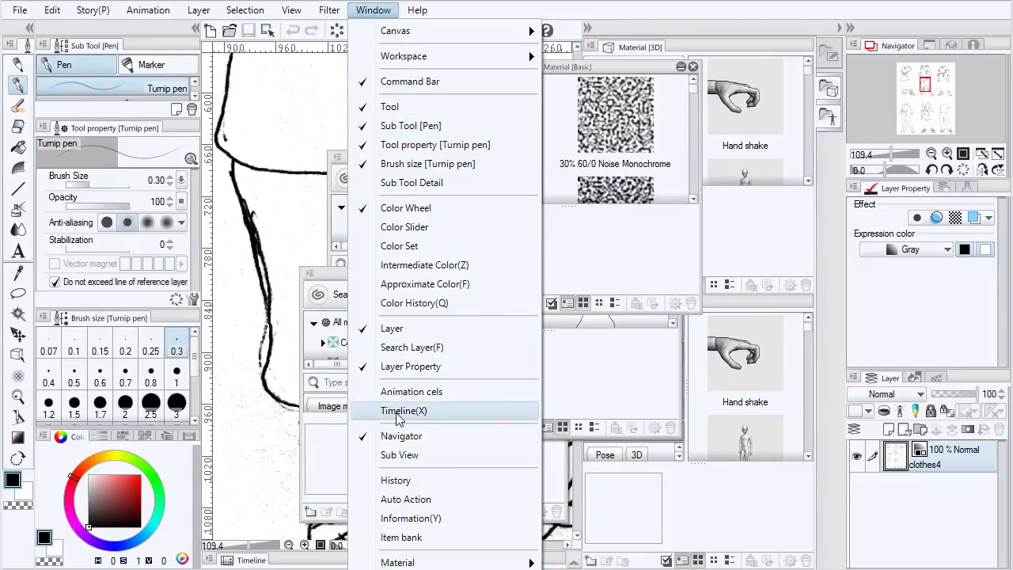
mouse_move(423, 563)
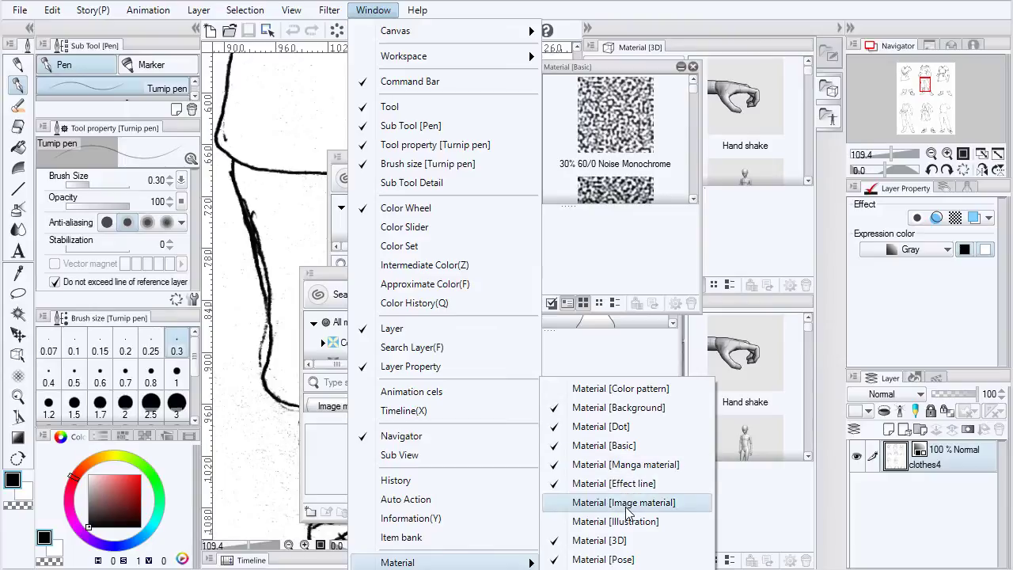
left_click(595, 391)
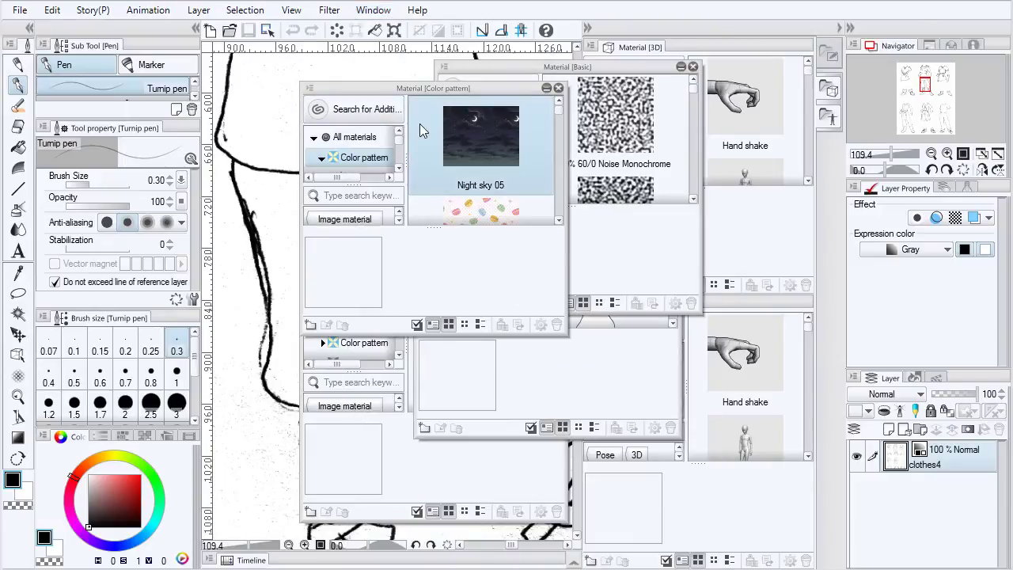
Bring the Basic material palette to the front showing All materials
left_click(372, 9)
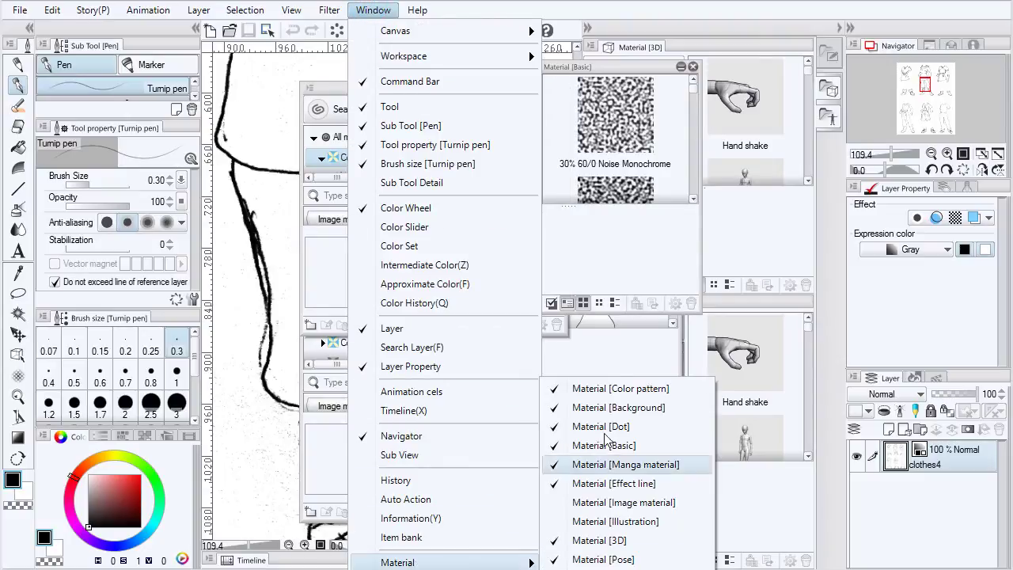
left_click(621, 387)
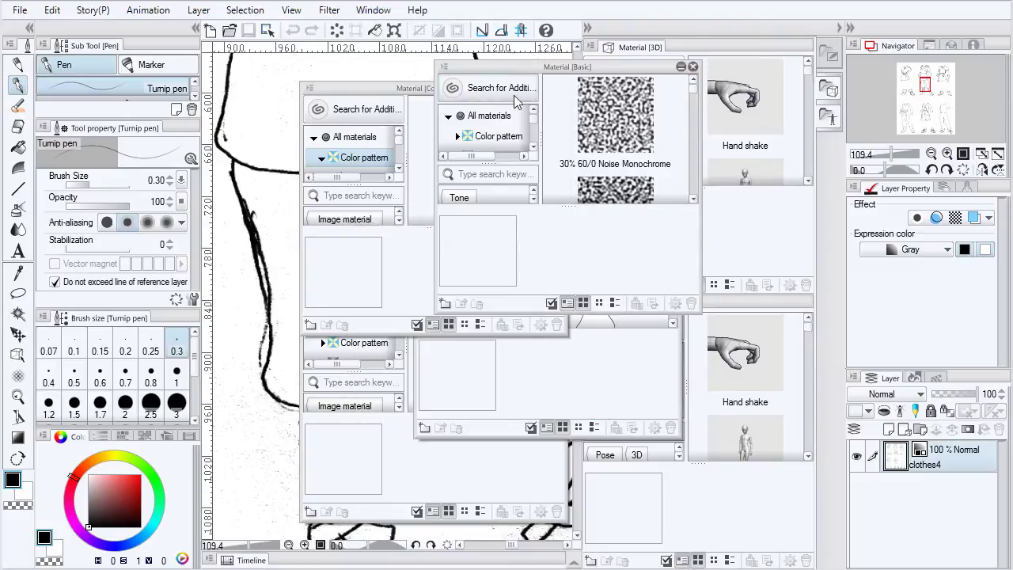
left_click(503, 116)
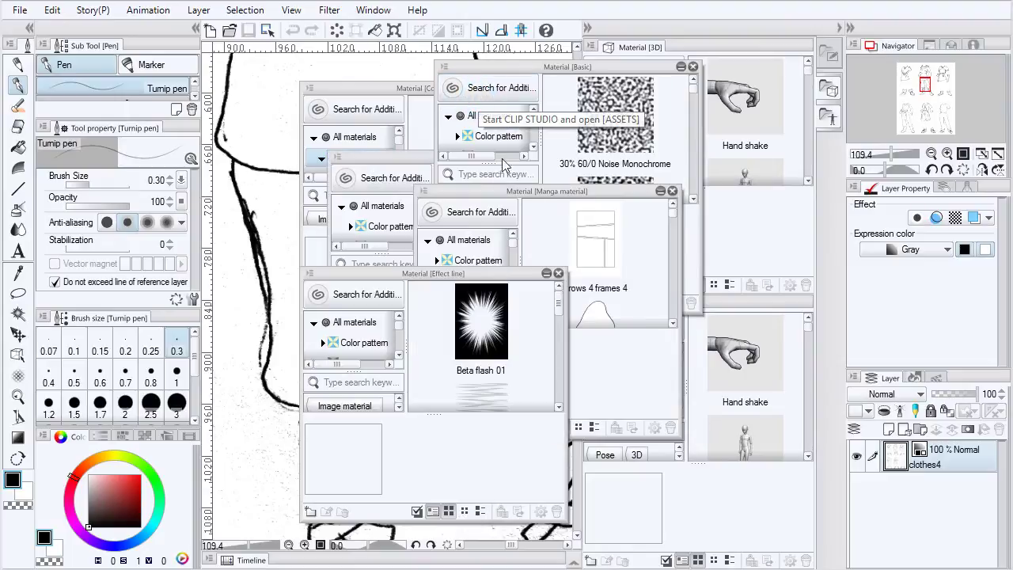
Load the saved animation workspace from Window > Workspace and confirm the import
left_click(373, 10)
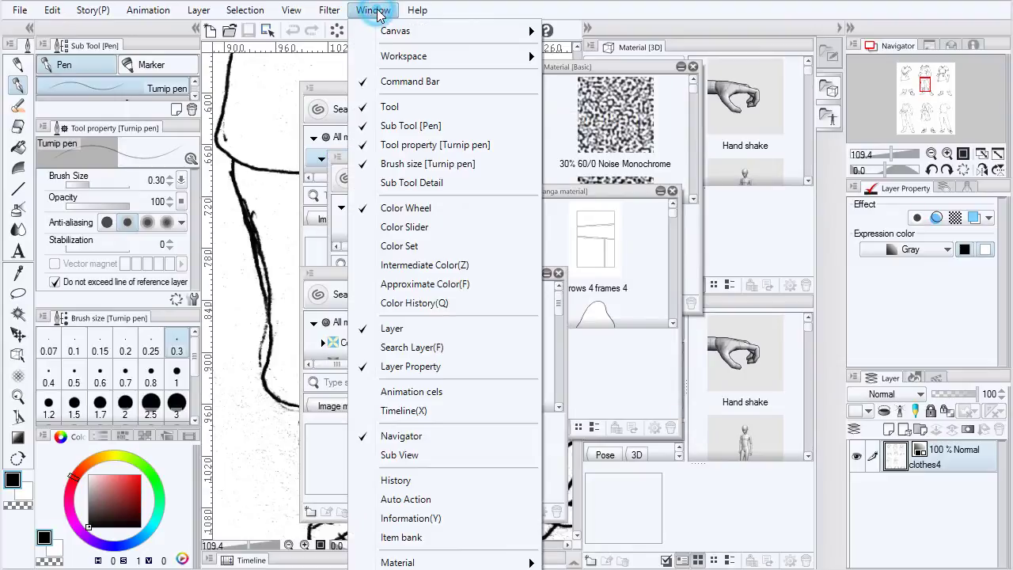
mouse_move(387, 59)
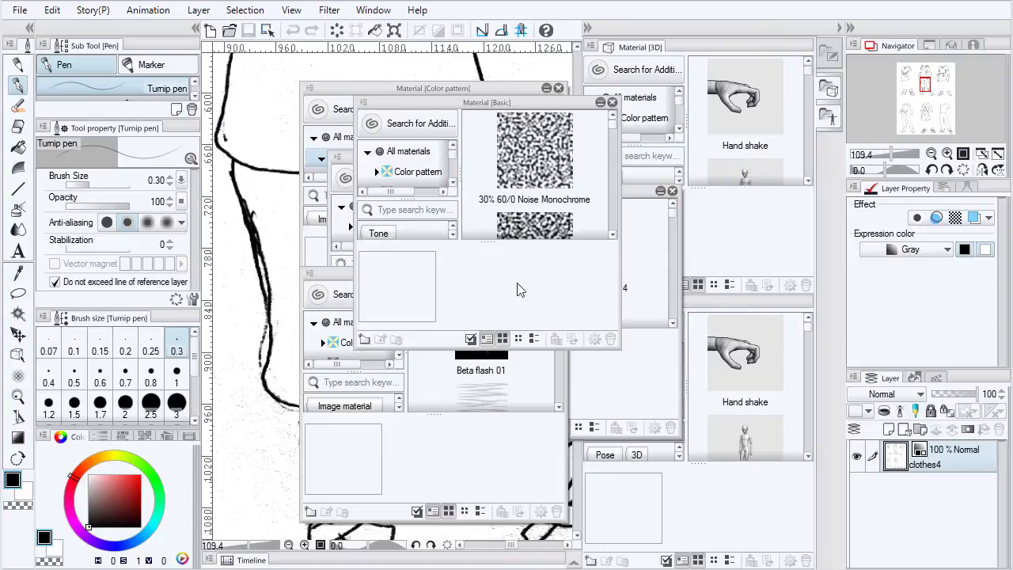
left_click(370, 11)
mouse_move(398, 57)
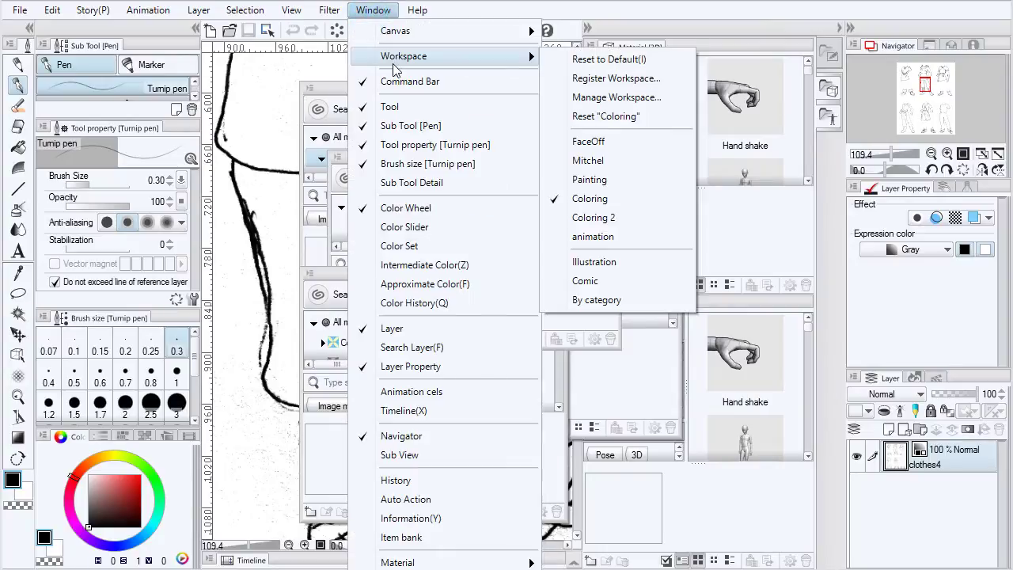
left_click(583, 237)
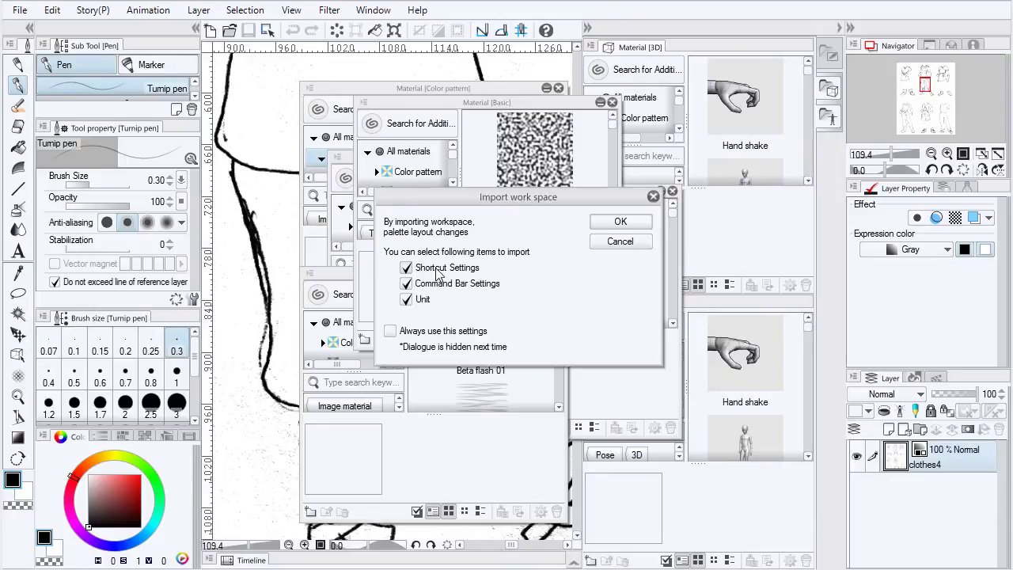
left_click(624, 222)
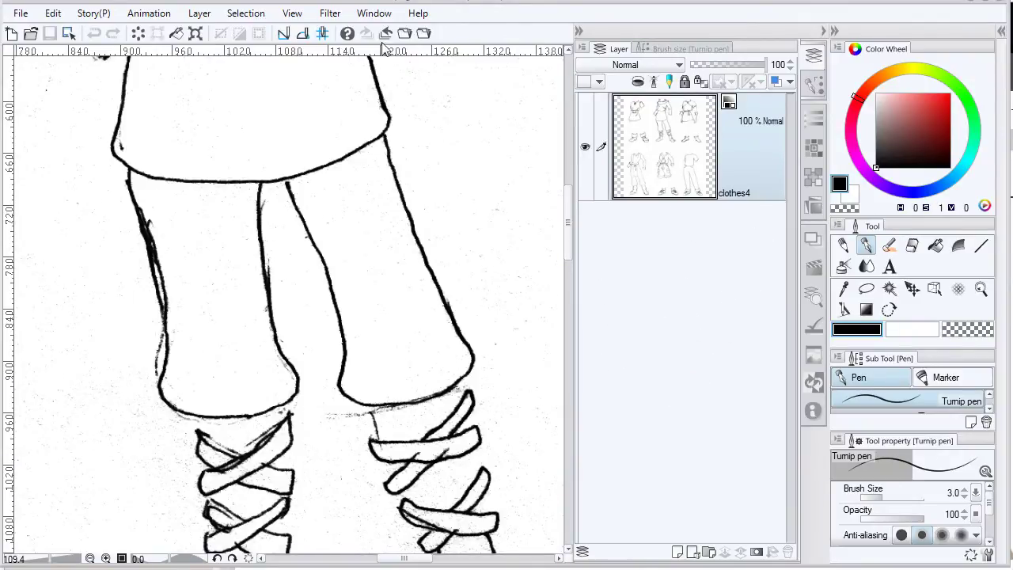
Load the Painting workspace preset and confirm the Import workspace dialog
left_click(363, 20)
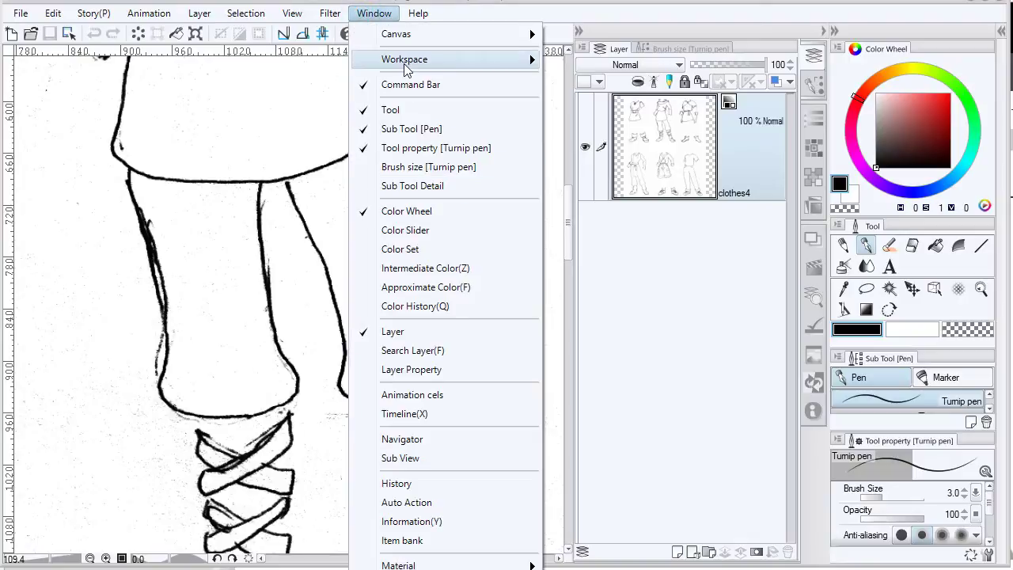
mouse_move(455, 70)
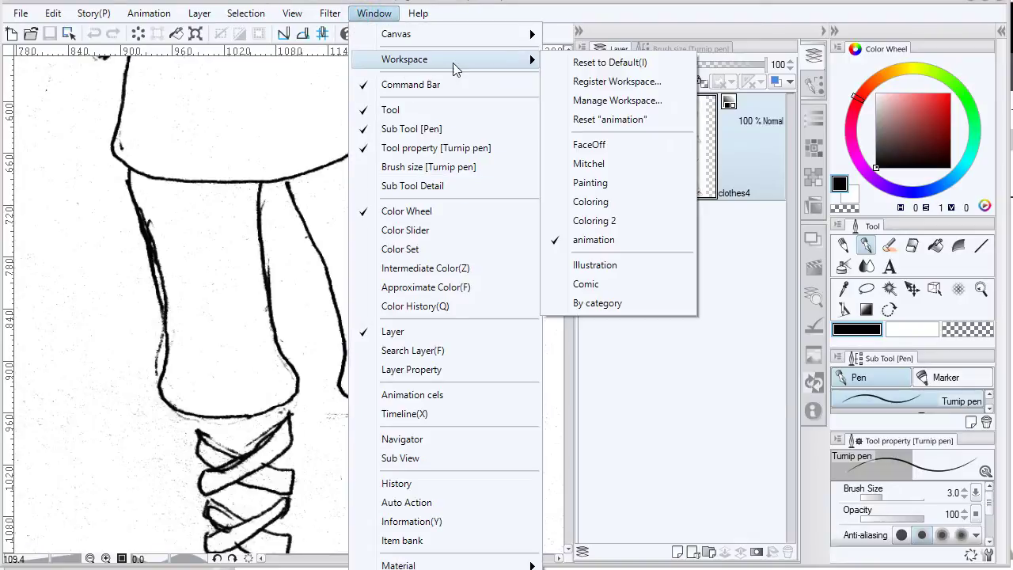
left_click(610, 190)
left_click(615, 223)
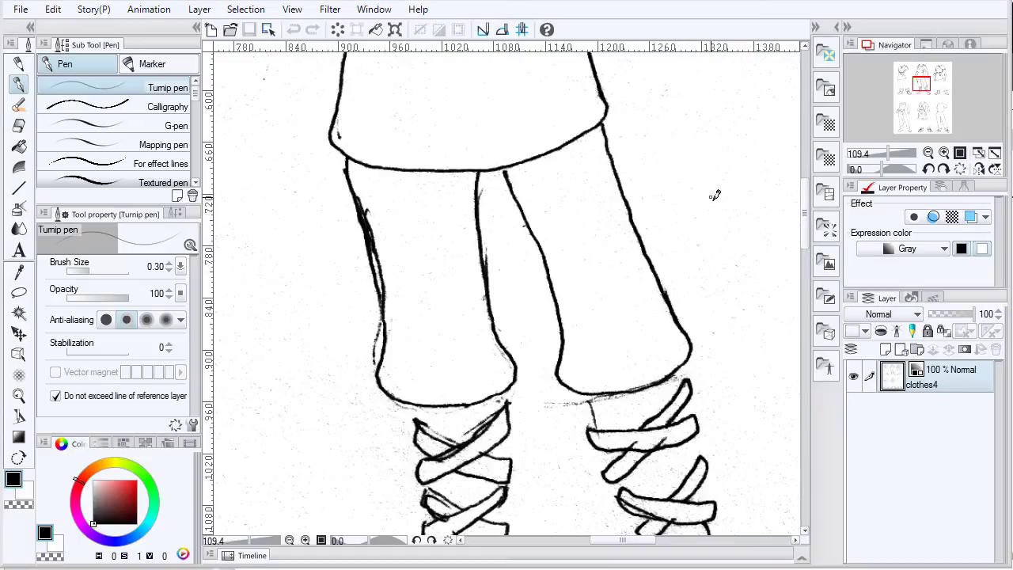
left_click(383, 14)
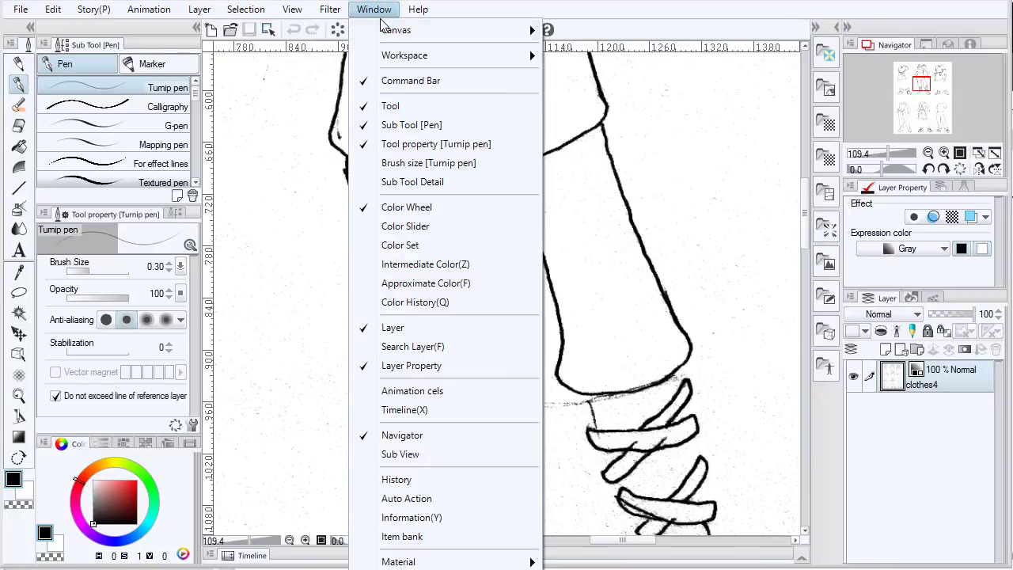
mouse_move(459, 60)
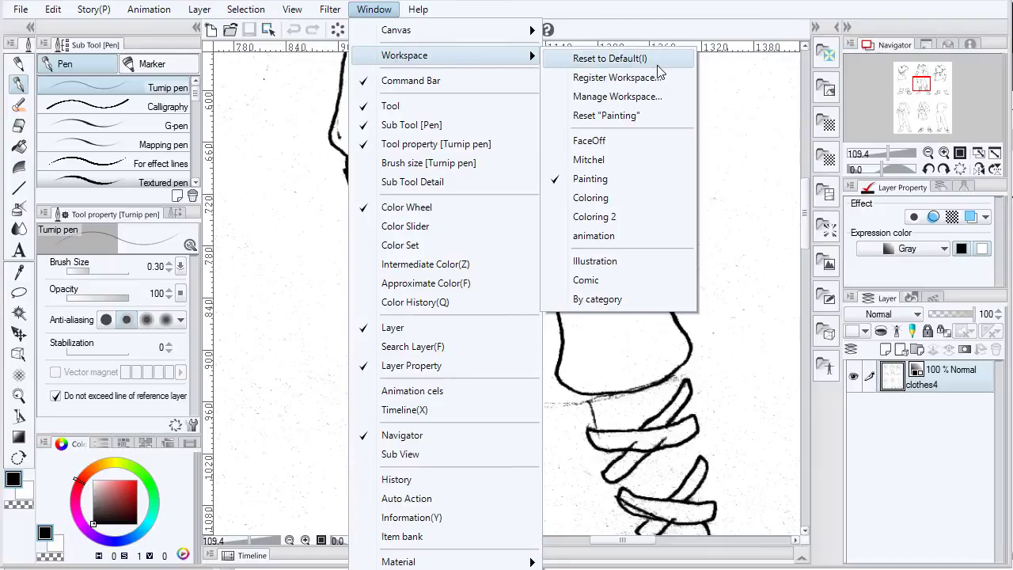
left_click(624, 117)
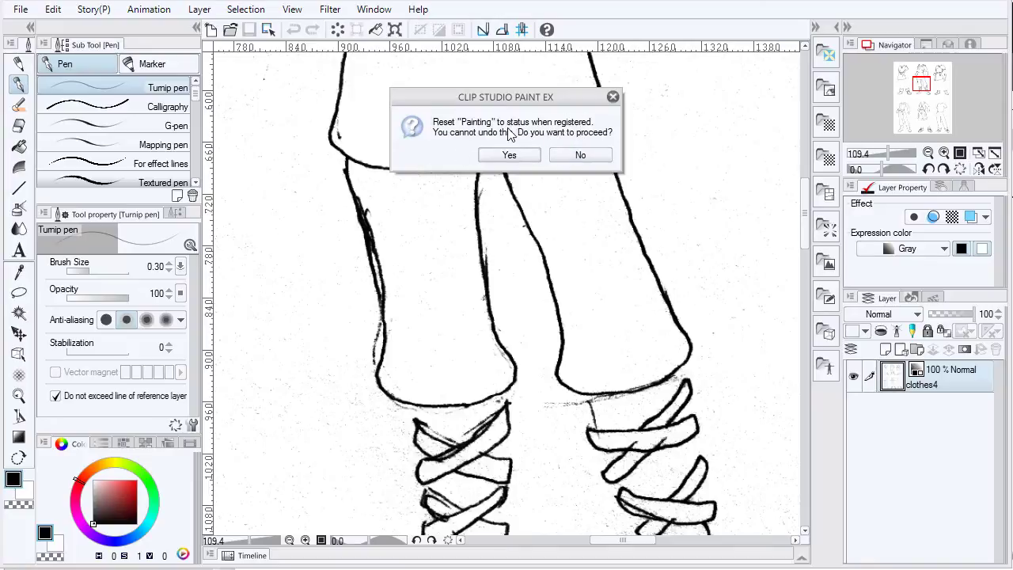
left_click(581, 156)
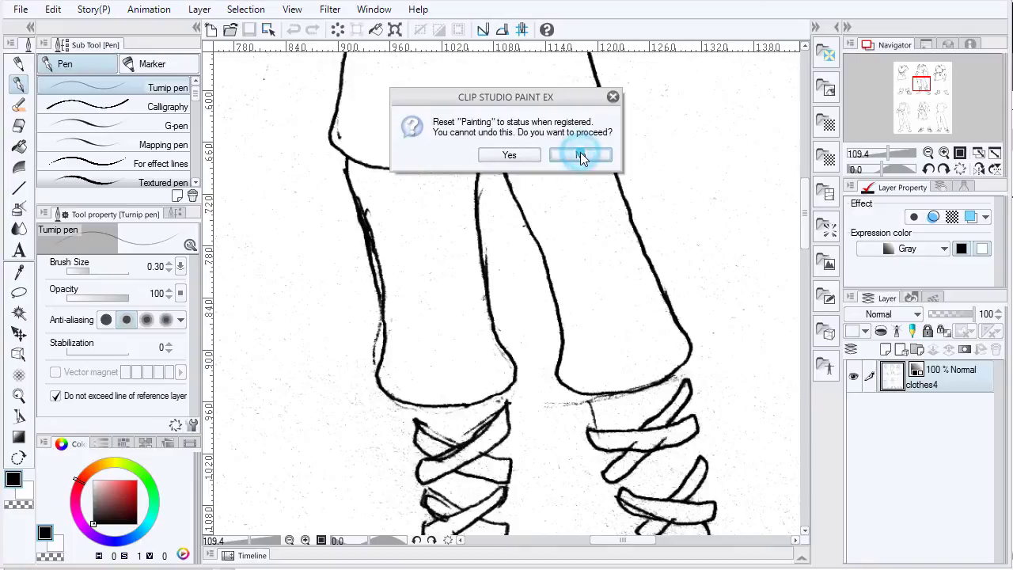
left_click(373, 8)
mouse_move(443, 55)
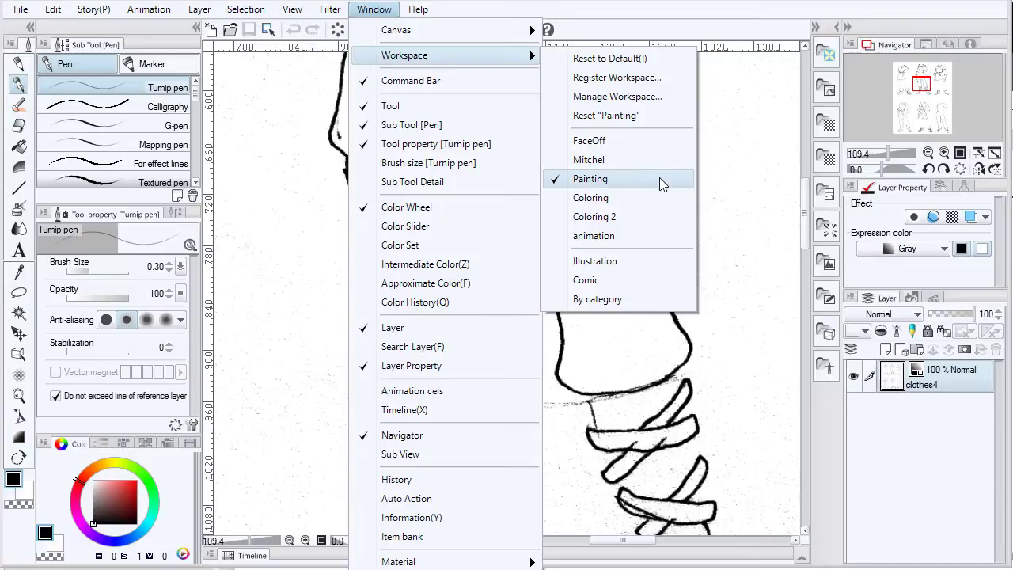
Register the current layout as 'new workspace', then check it in the Workspace submenu
left_click(618, 77)
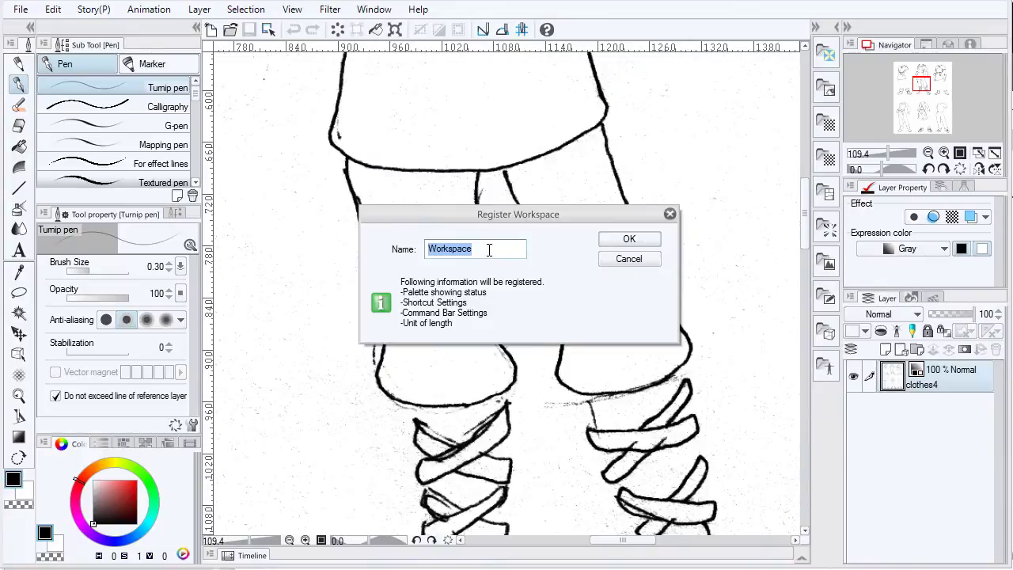
type("new")
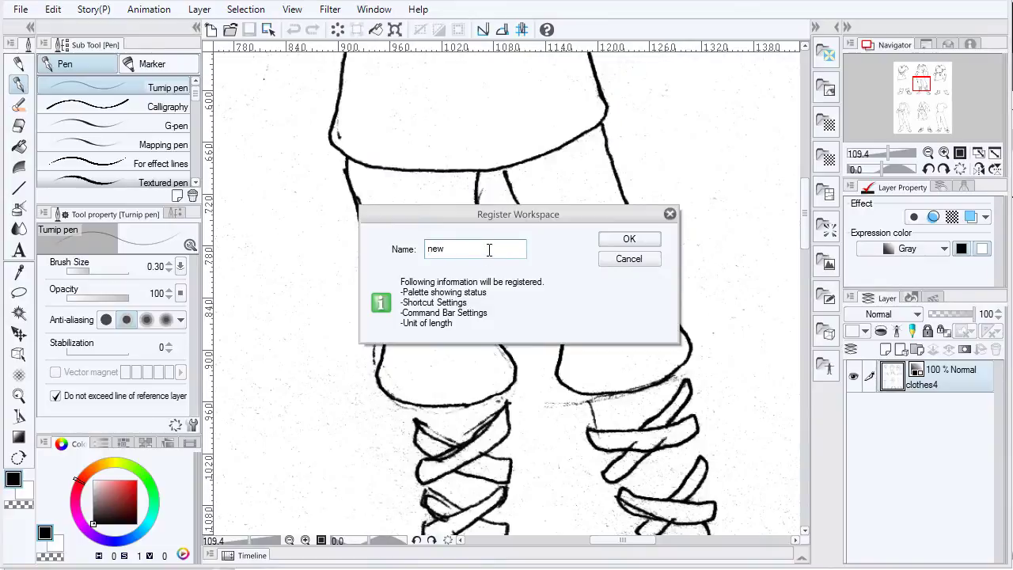
type(" workspace")
key("Return")
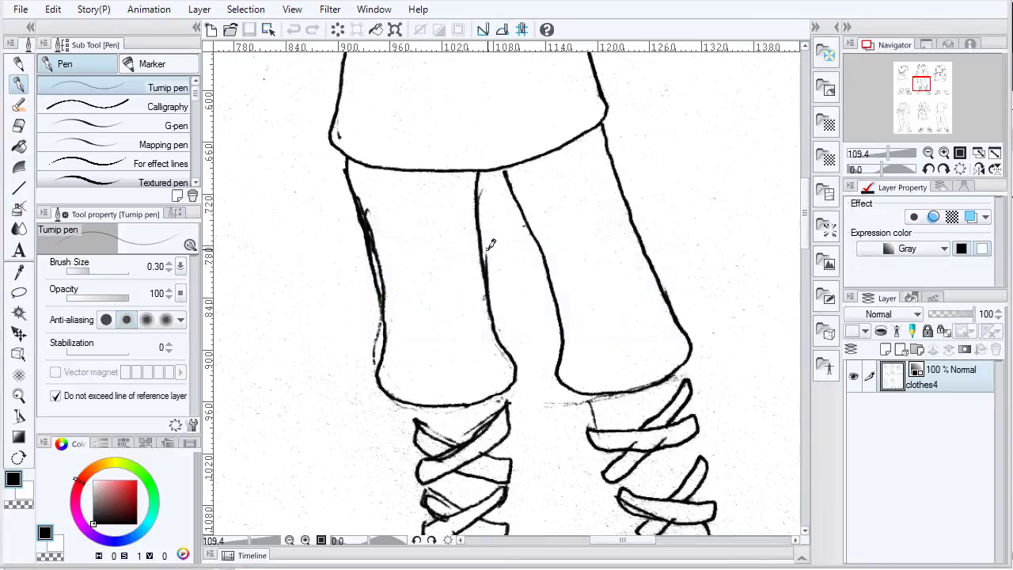
left_click(376, 10)
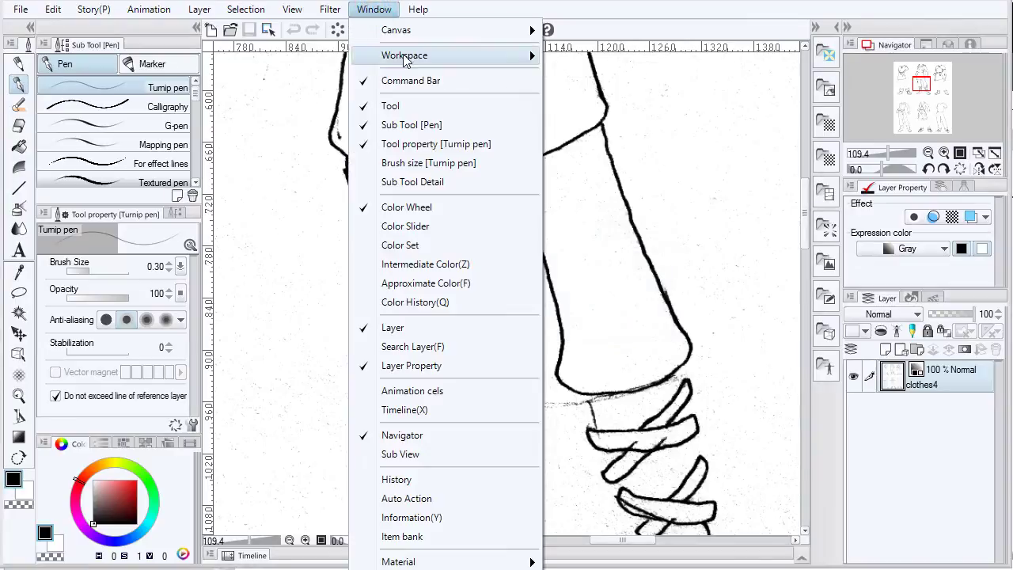
mouse_move(407, 58)
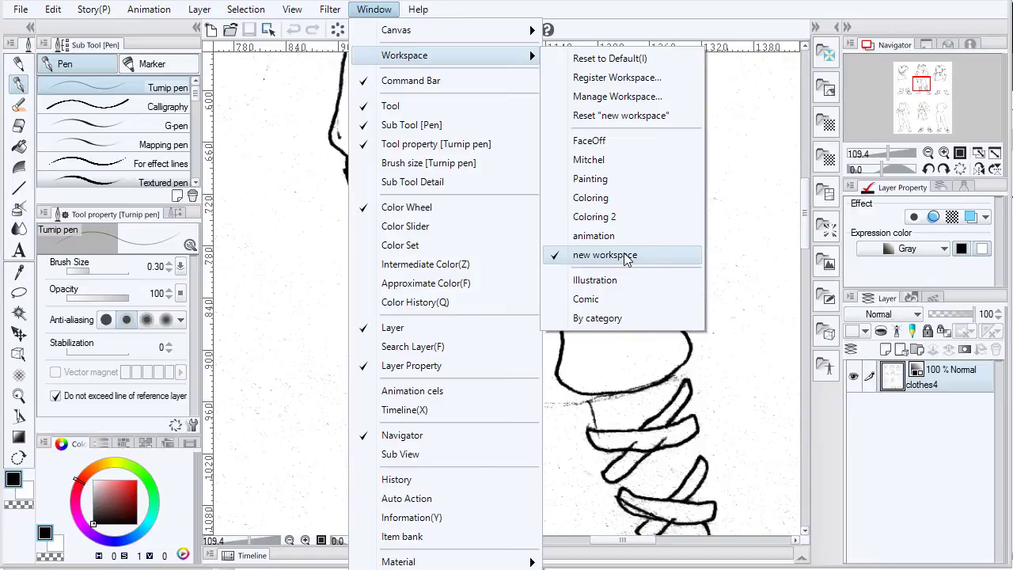
left_click(643, 96)
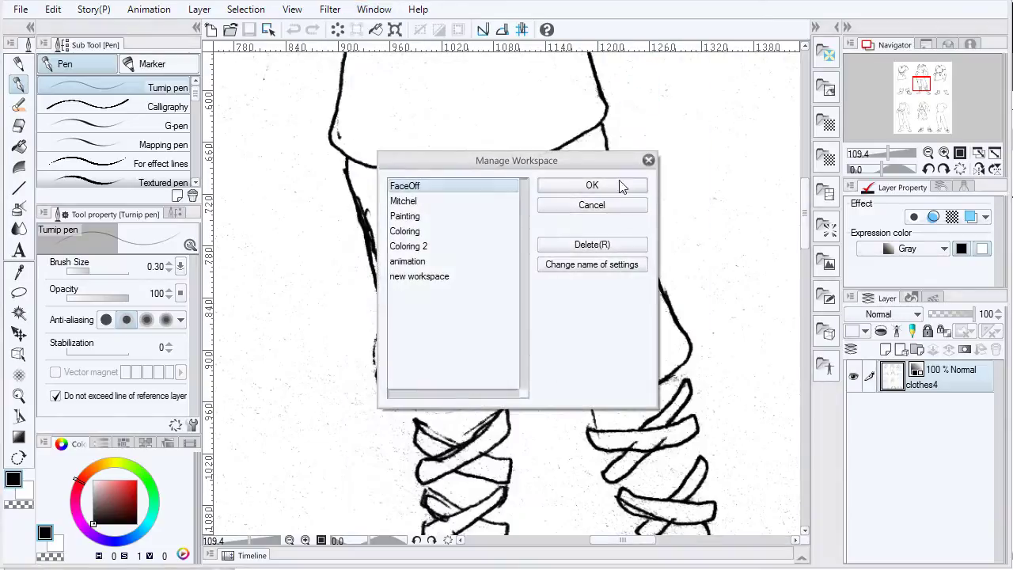
left_click(426, 276)
left_click(588, 246)
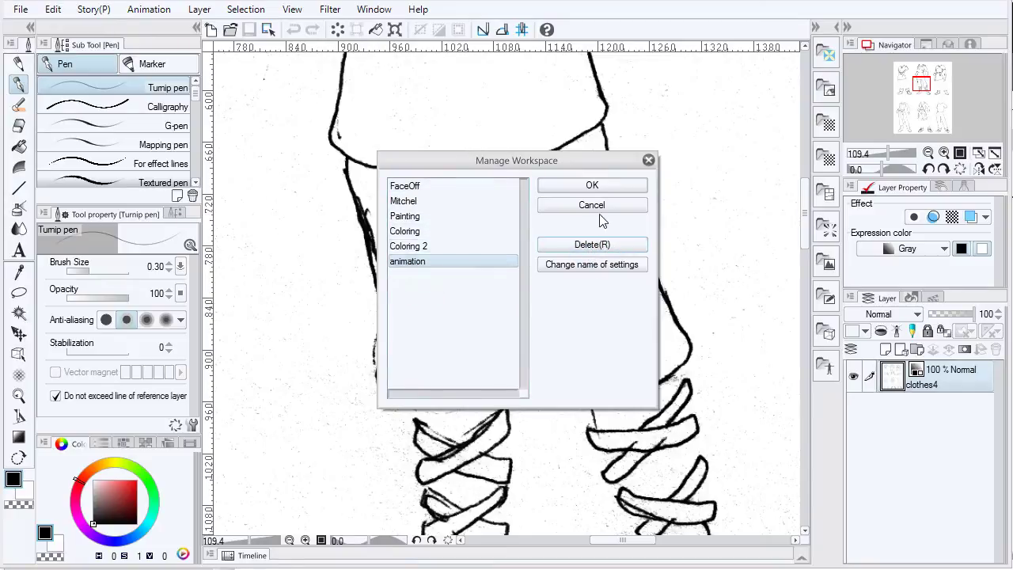
left_click(602, 212)
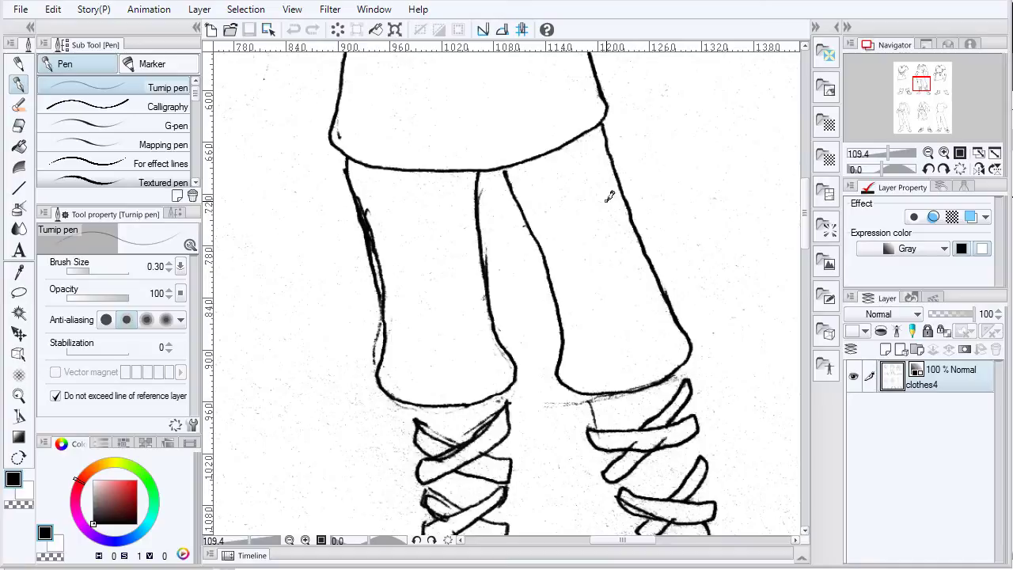
Load the Coloring workspace and confirm the Import work space dialog
left_click(361, 11)
mouse_move(438, 61)
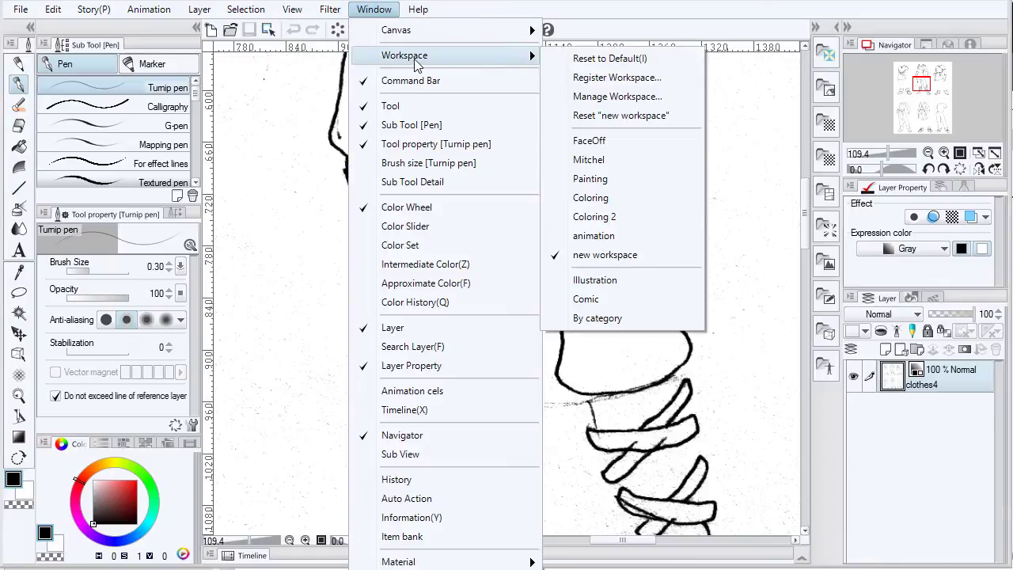
left_click(606, 196)
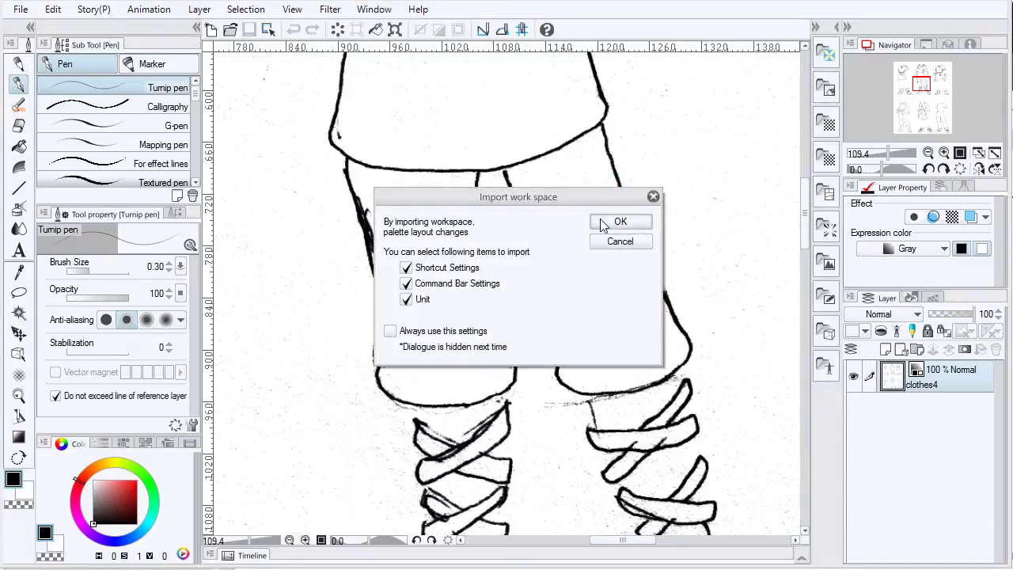
left_click(603, 224)
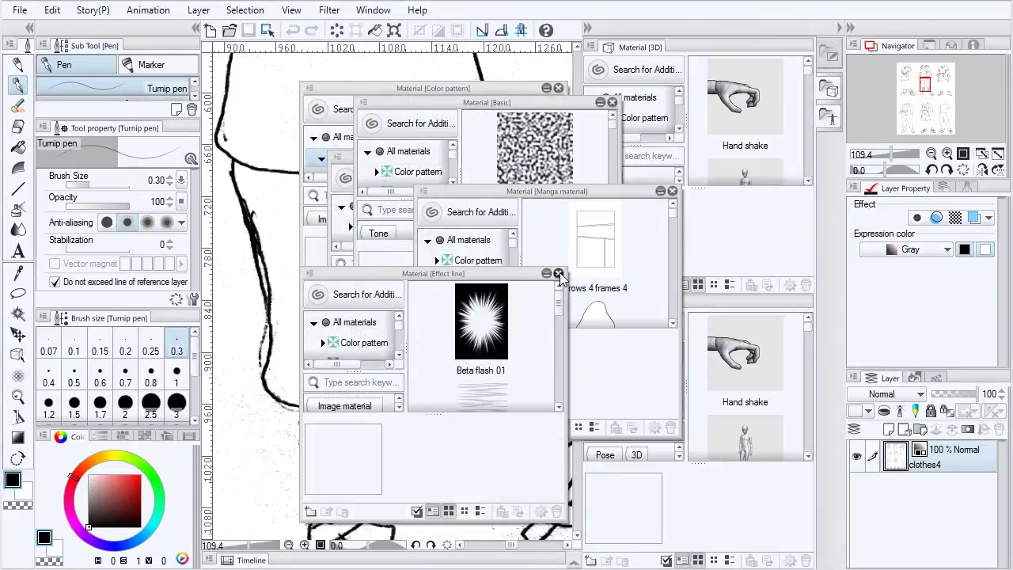
Close the Effect line, Manga, Basic and Color pattern palettes, and move Material [Dot] over the canvas
left_click(559, 274)
left_click(673, 192)
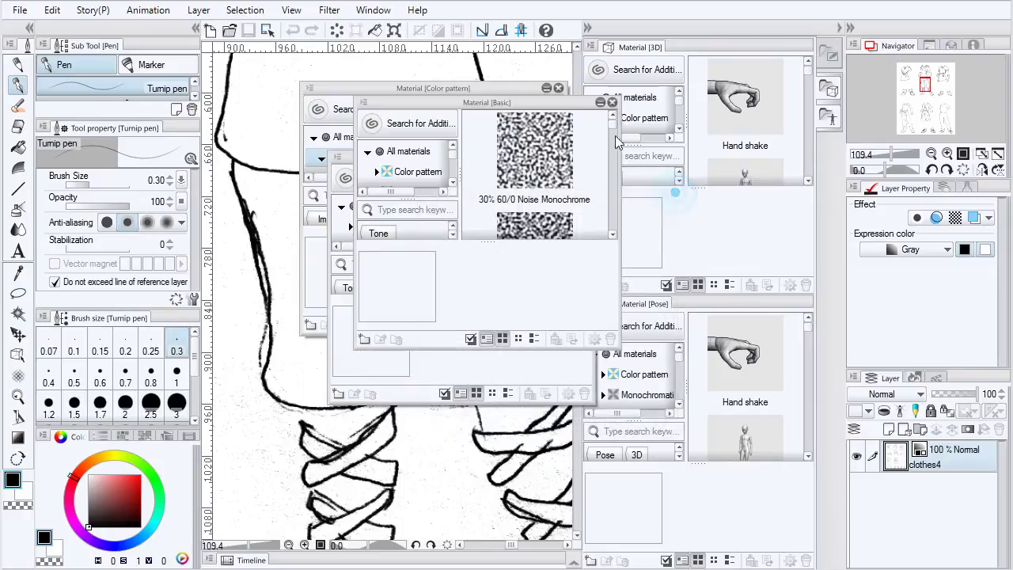
left_click(612, 102)
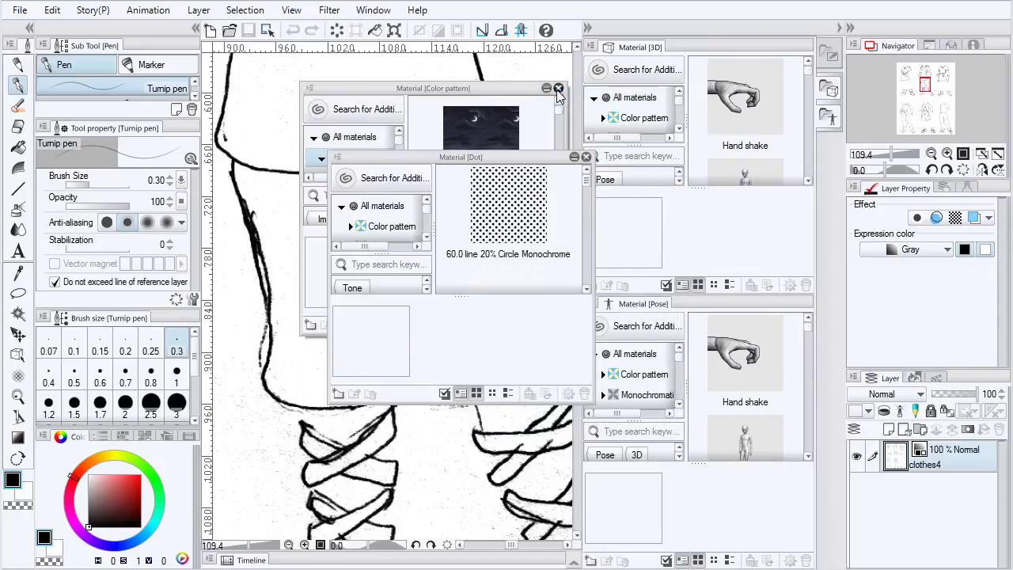
left_click(557, 88)
left_click_drag(542, 155, 459, 113)
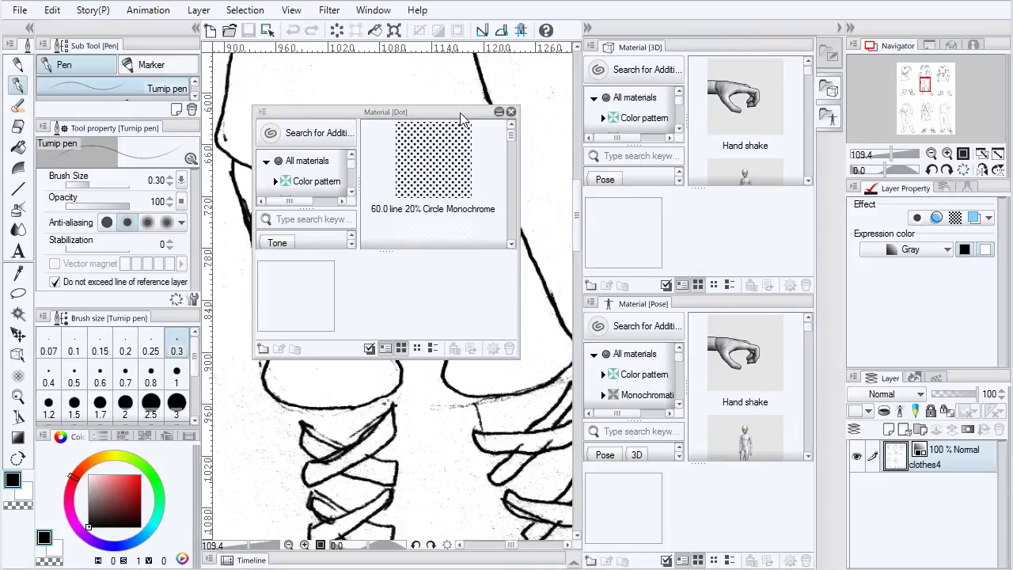
left_click_drag(462, 117, 440, 145)
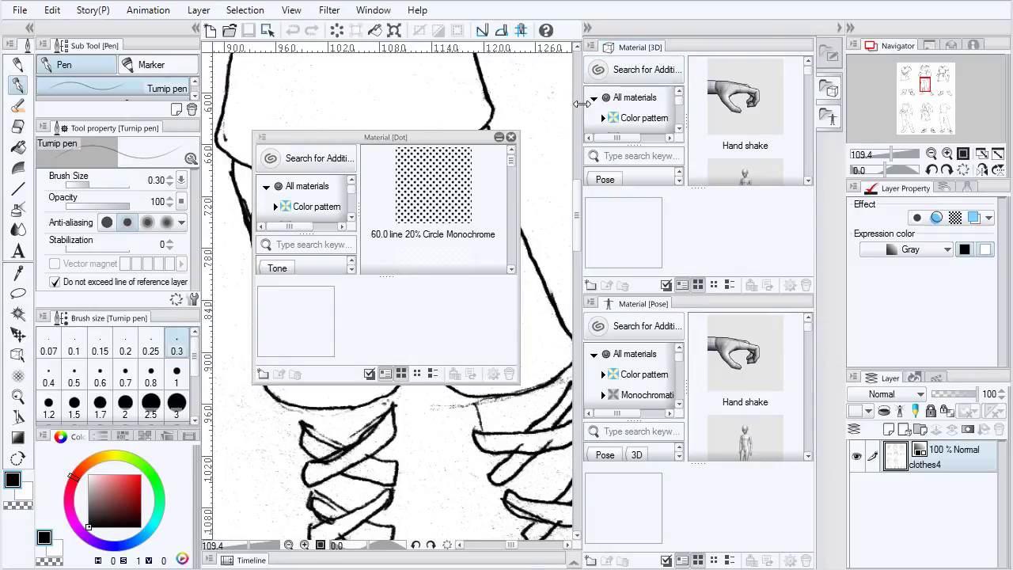
Resize the material dock and restore it, then shift the Dot materials palette slightly left
left_click_drag(580, 101, 586, 134)
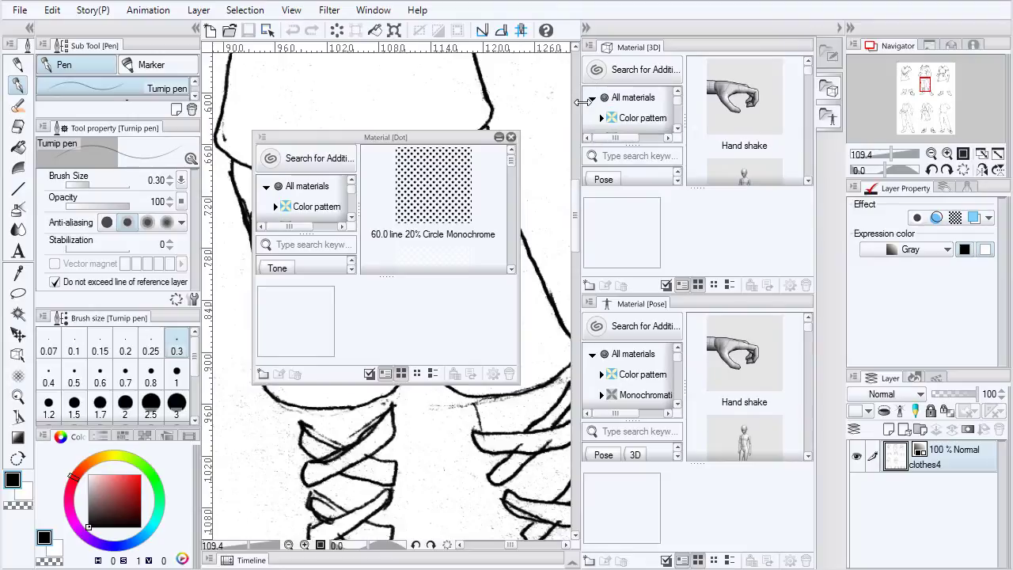
left_click_drag(581, 96, 613, 91)
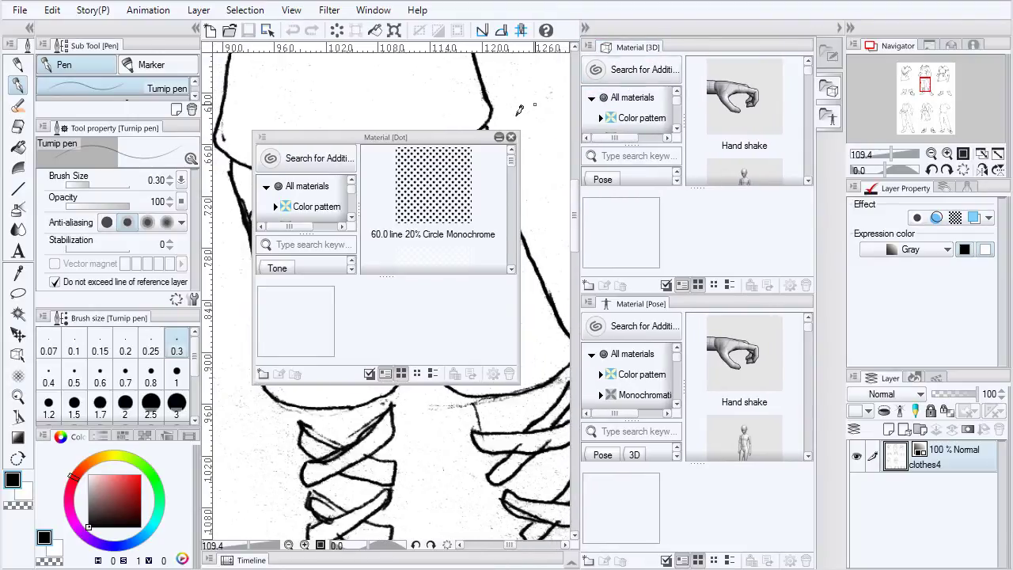
left_click_drag(458, 140, 409, 128)
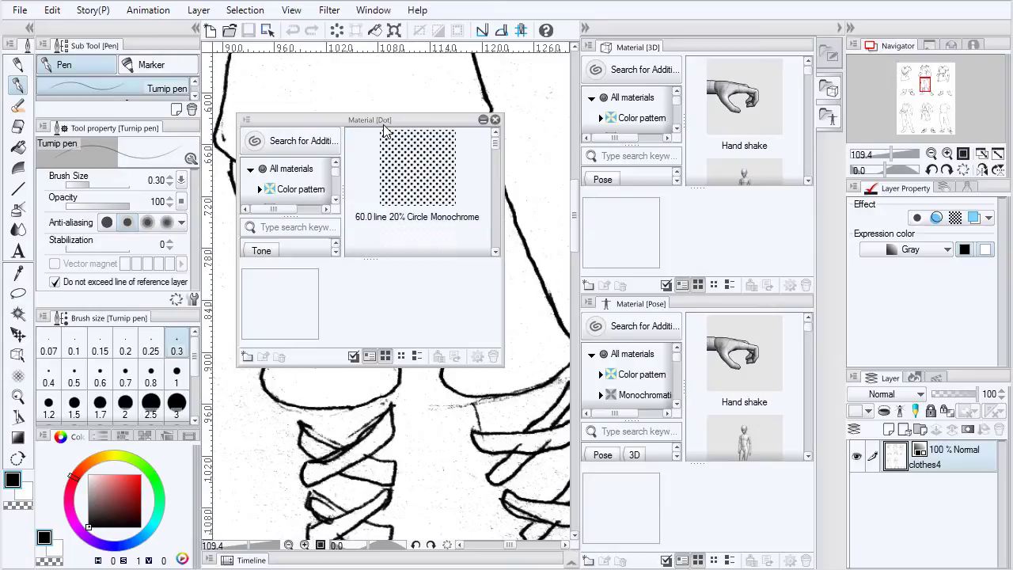
left_click_drag(384, 125, 400, 121)
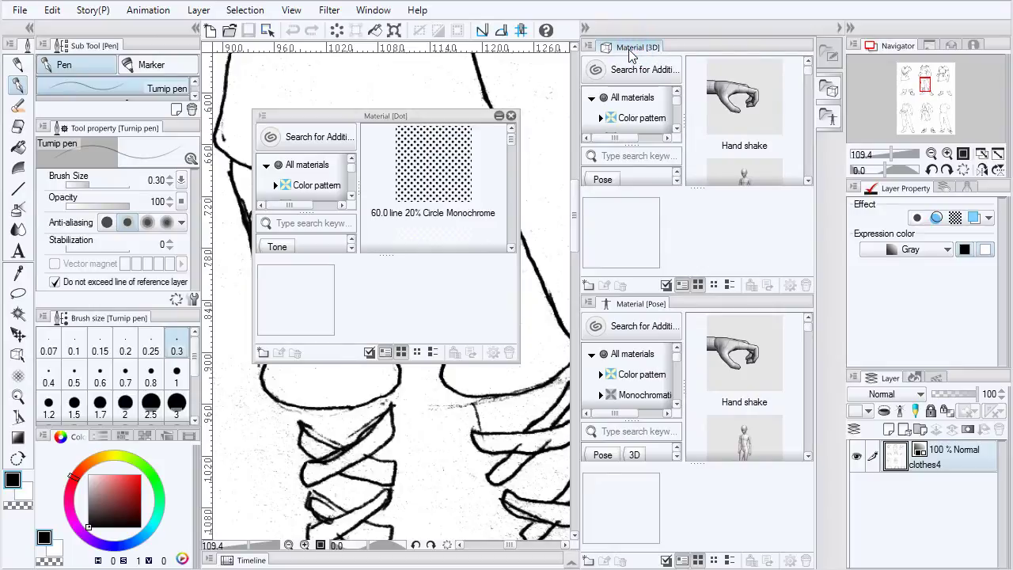
left_click(650, 305)
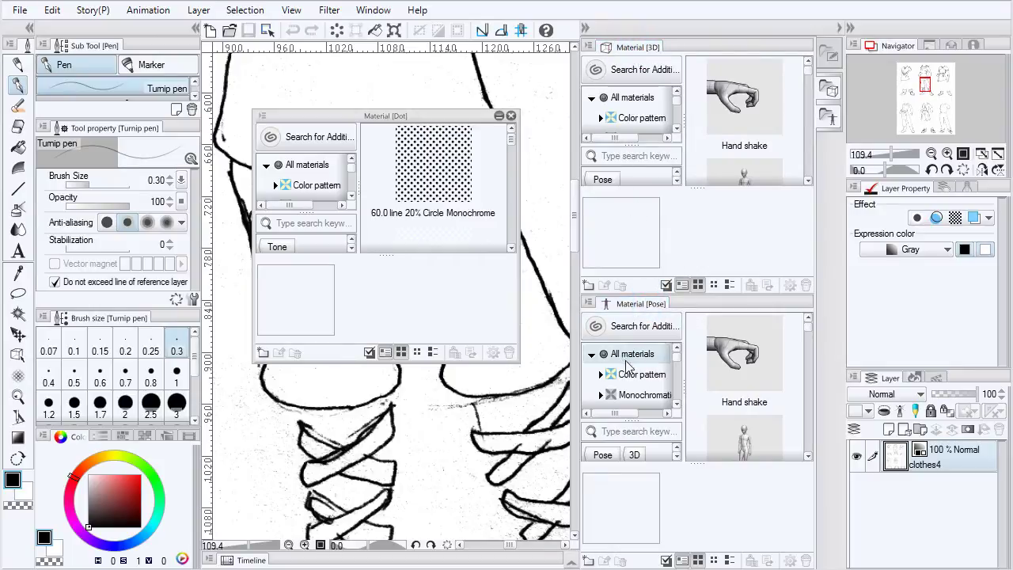
left_click(403, 115)
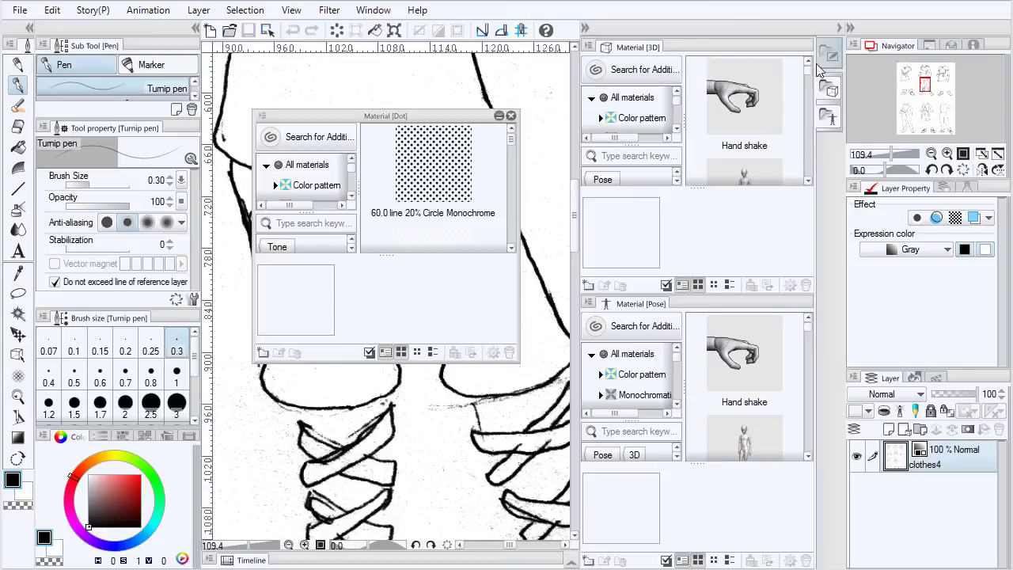
left_click(585, 31)
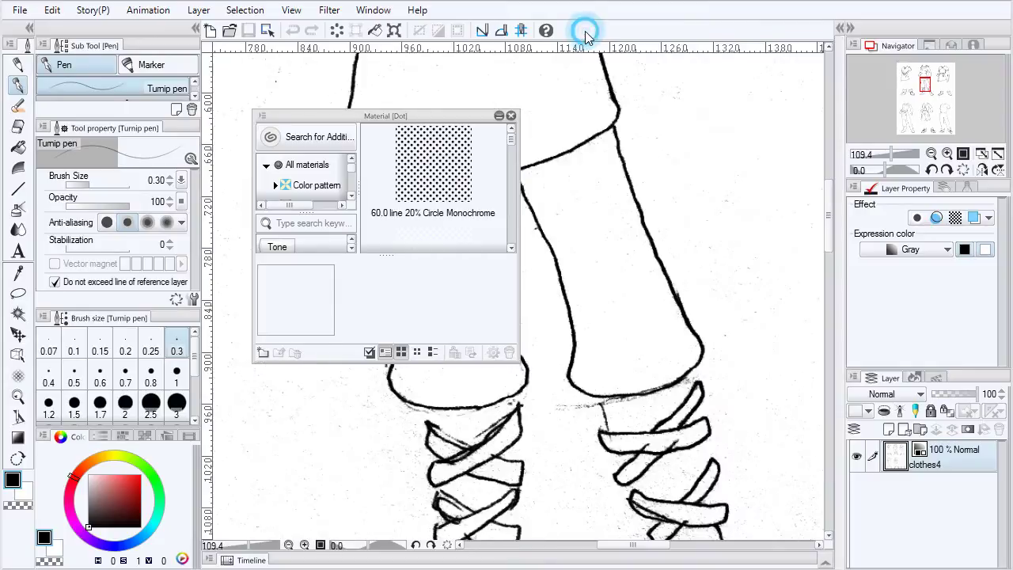
left_click(841, 26)
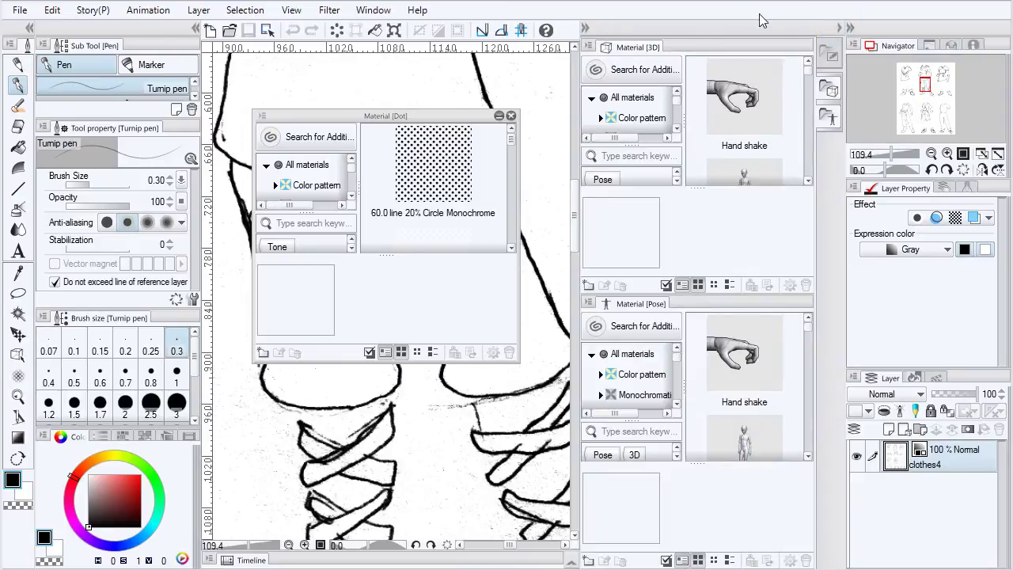
left_click(586, 29)
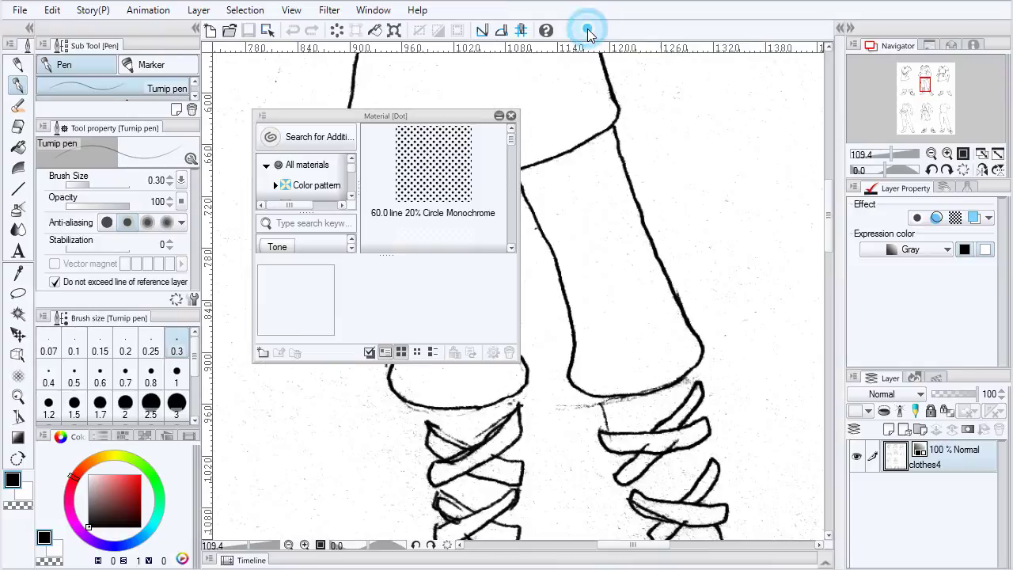
left_click(841, 29)
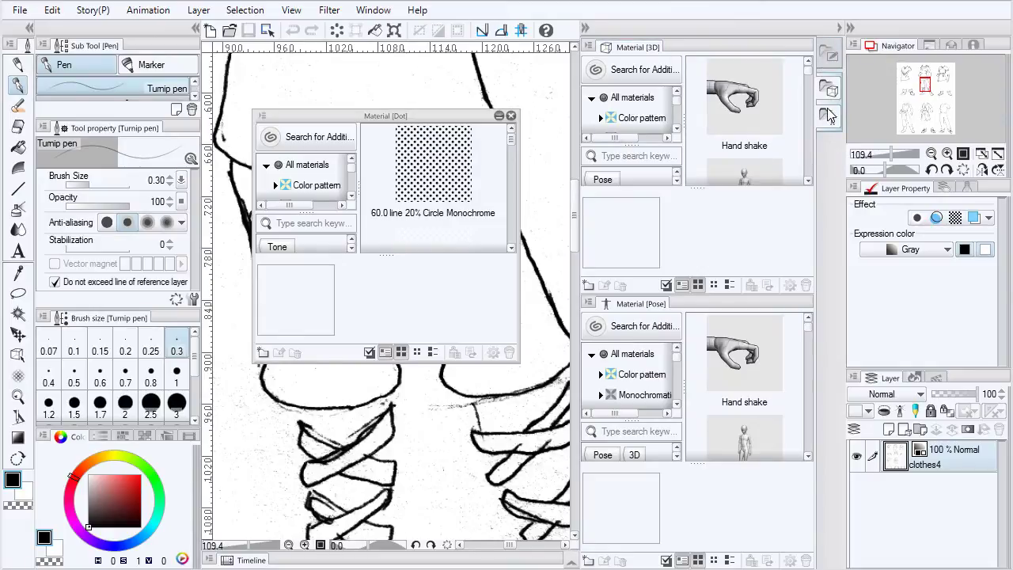
left_click(838, 29)
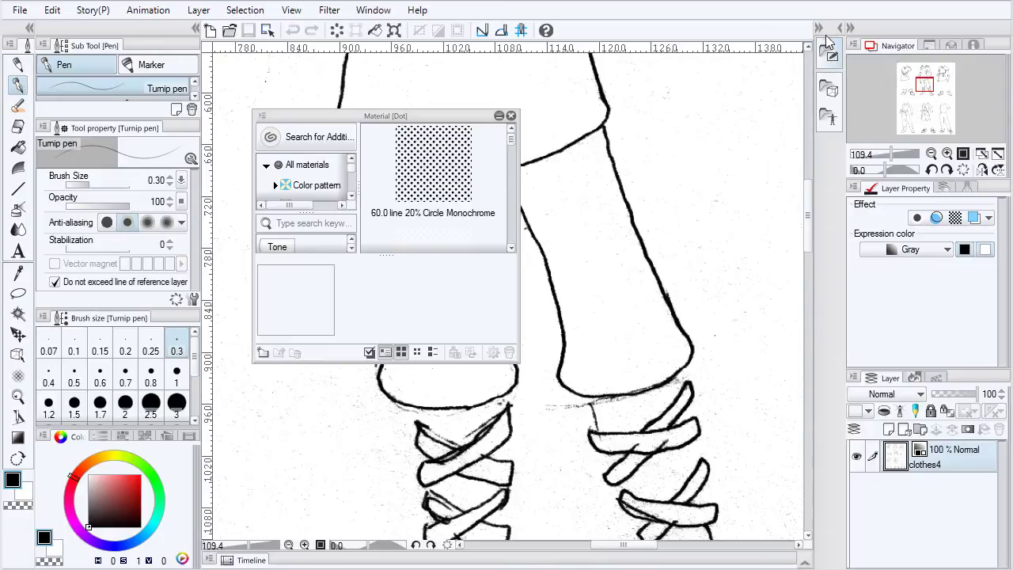
left_click(819, 30)
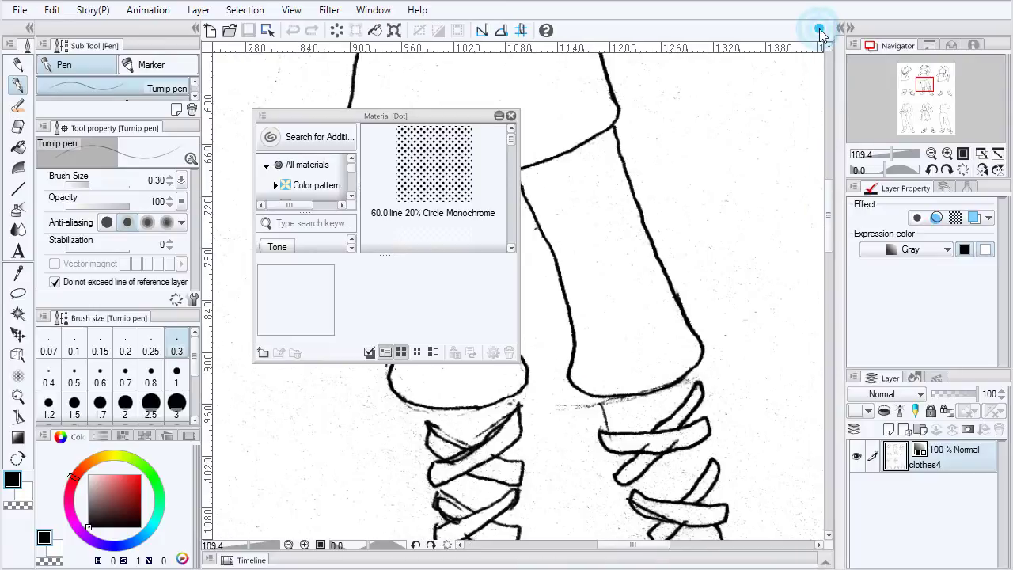
left_click(841, 30)
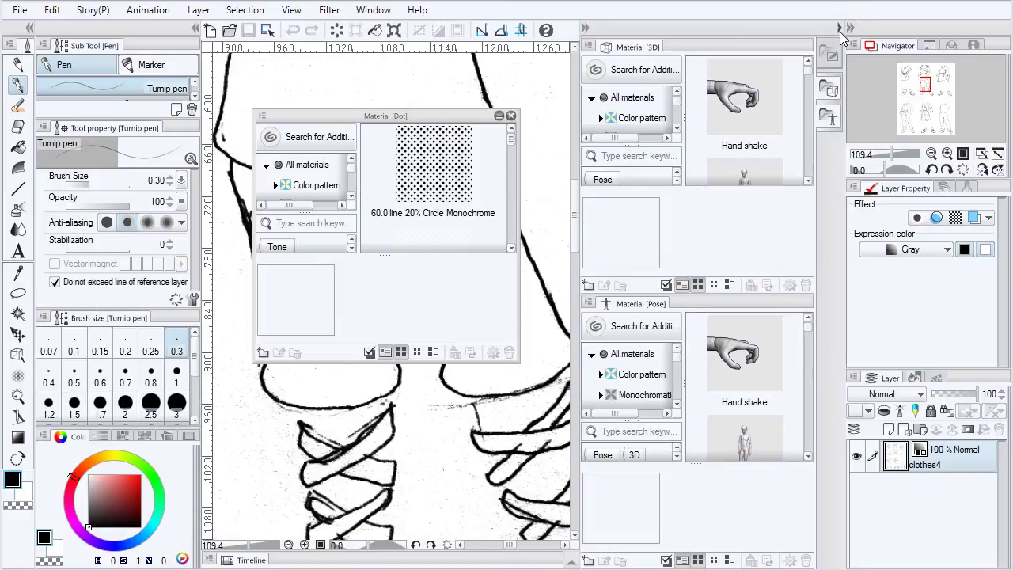
left_click(841, 29)
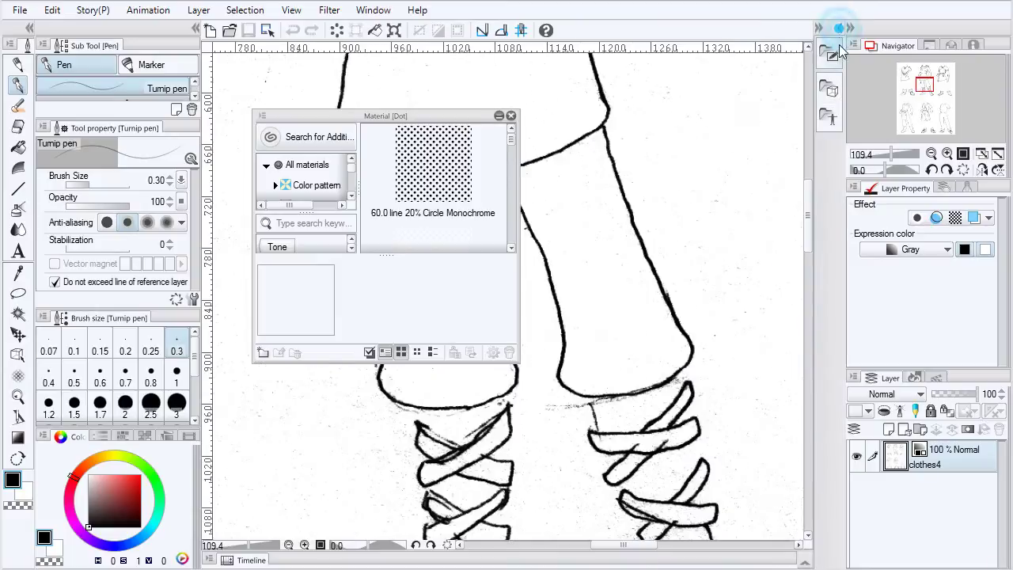
left_click(841, 29)
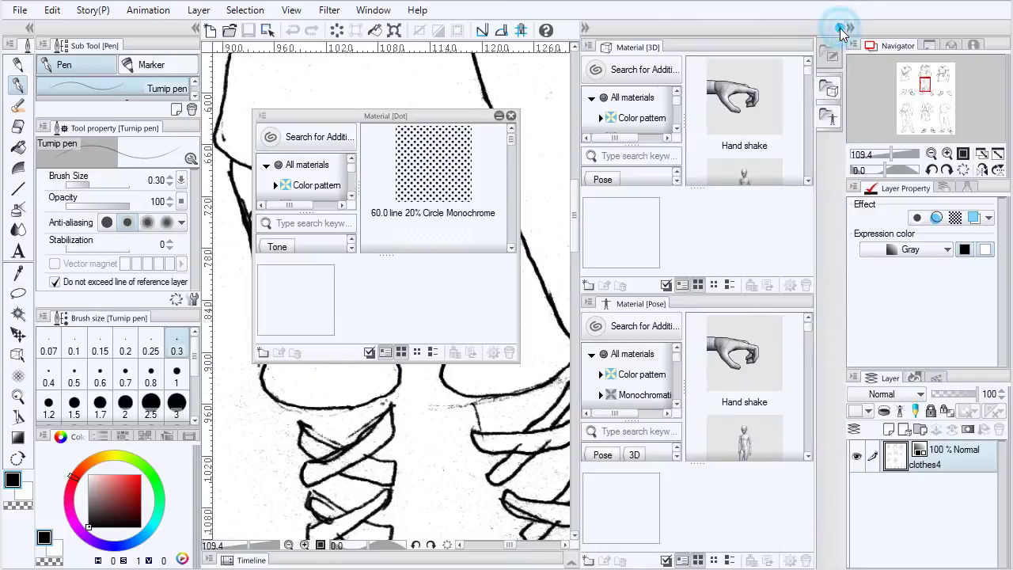
left_click(841, 30)
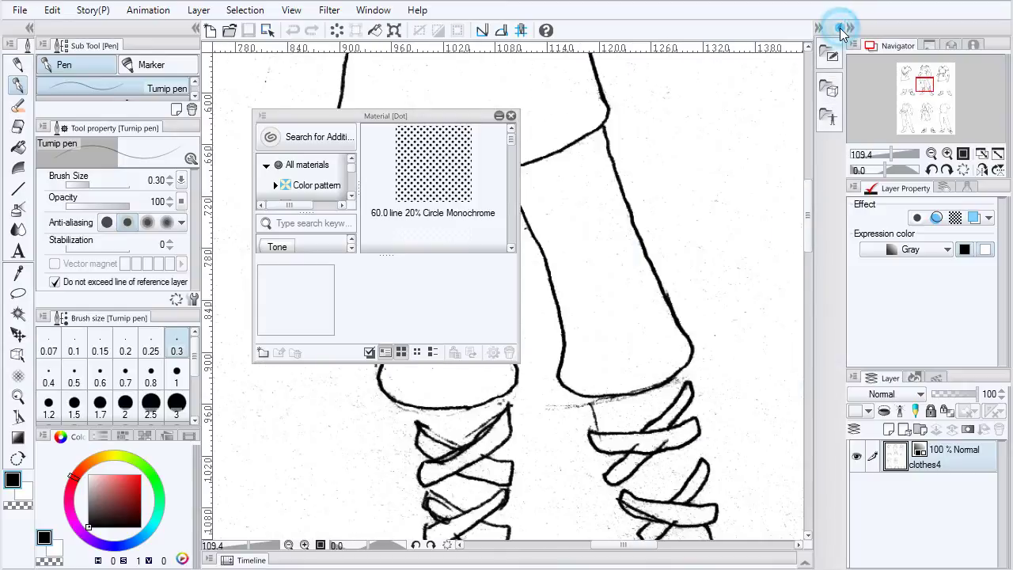
left_click(841, 30)
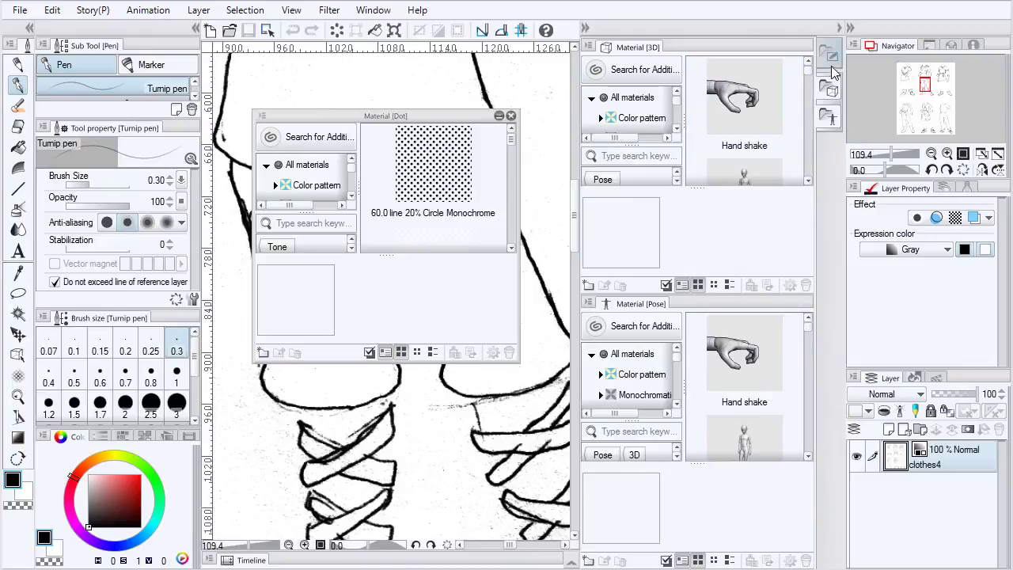
left_click(829, 93)
left_click(829, 93)
left_click(829, 94)
left_click(829, 94)
left_click(829, 94)
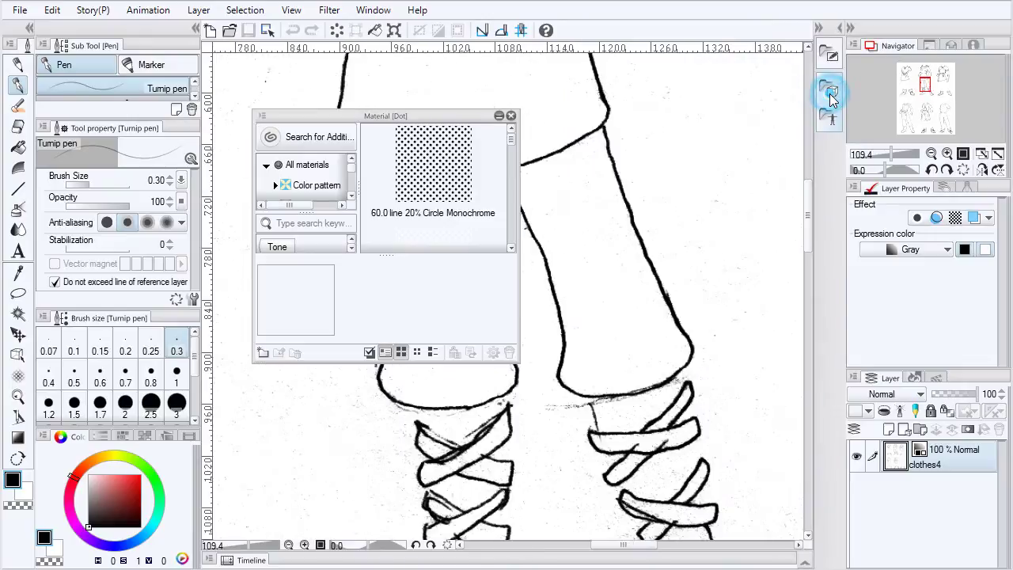
left_click(829, 94)
left_click(829, 93)
left_click(829, 93)
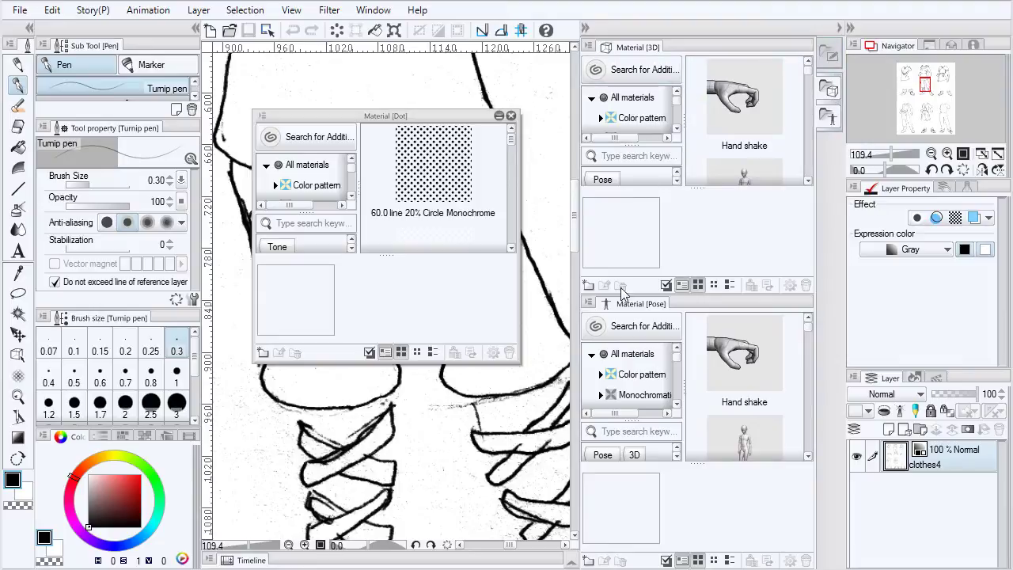
Show the stacked Material [3D] and Material [Pose] palettes from the dock's material icons
left_click(831, 59)
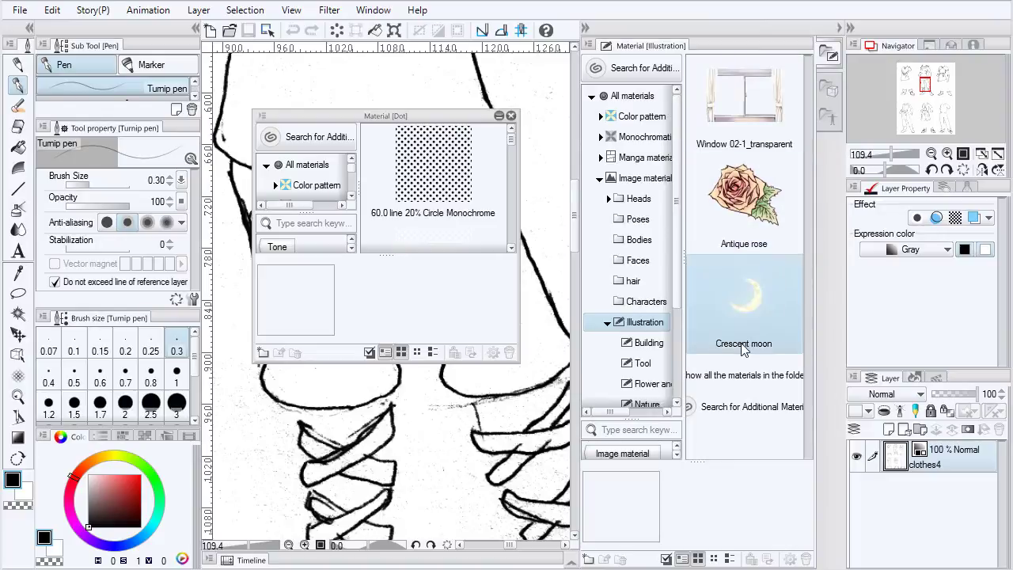
left_click(830, 95)
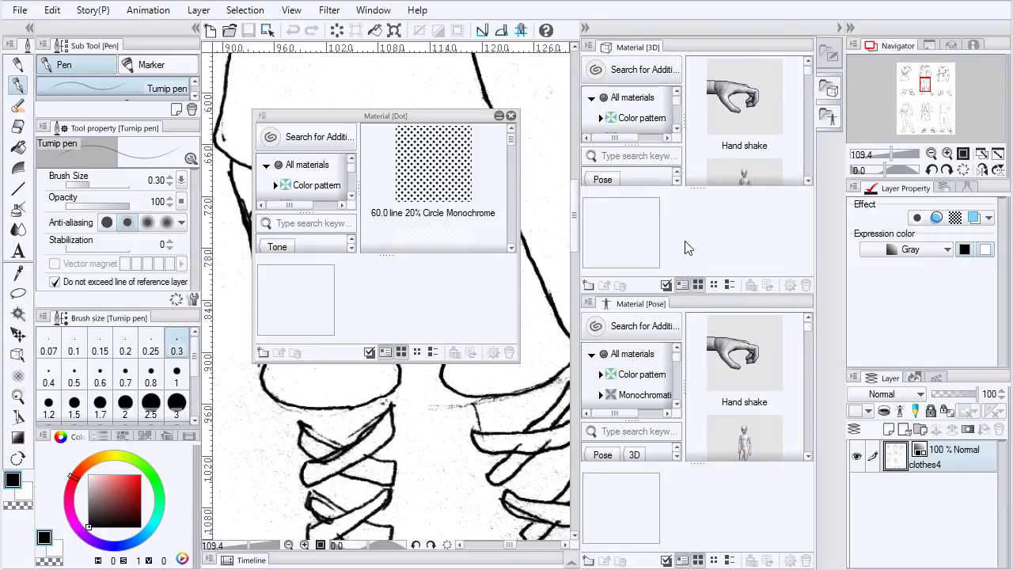
left_click_drag(696, 294, 714, 203)
Give the 3D material, Navigator and Layer Property palettes more height
left_click_drag(725, 294, 757, 245)
left_click_drag(909, 181, 941, 235)
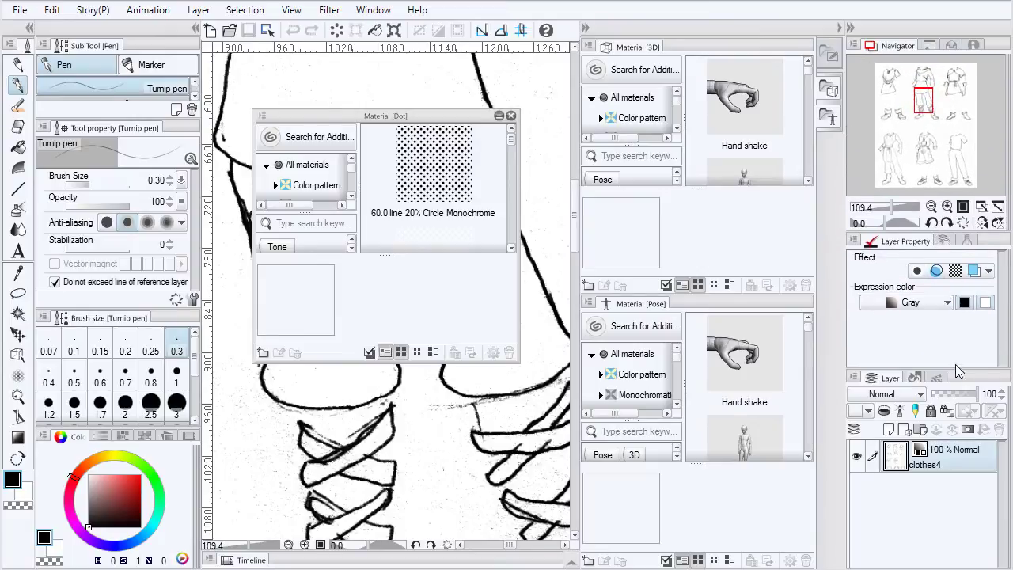
left_click_drag(955, 368, 976, 348)
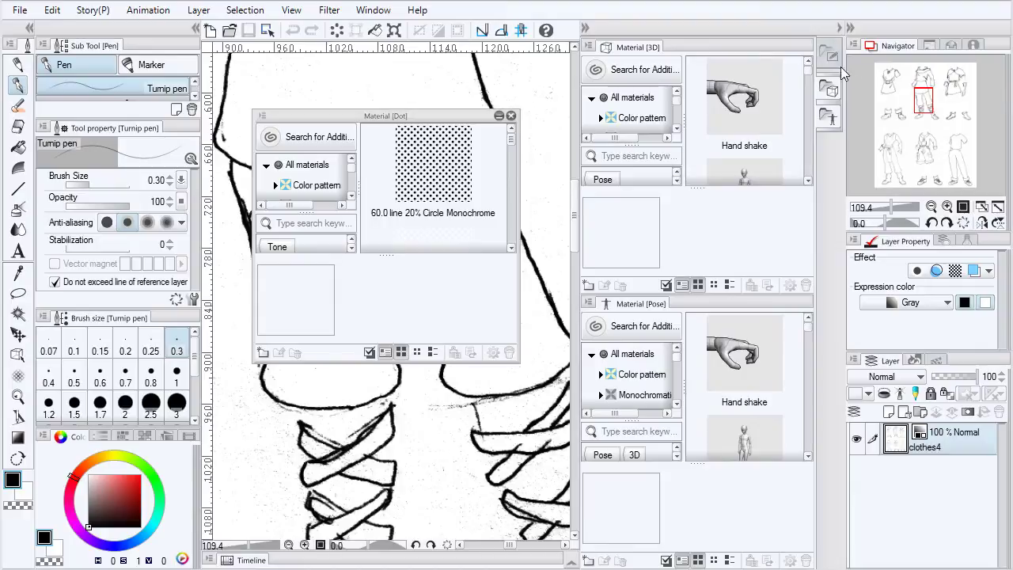
Pull Material [Dot] out and dock it at the top of the left column above Sub Tool [Pen]
left_click(446, 119)
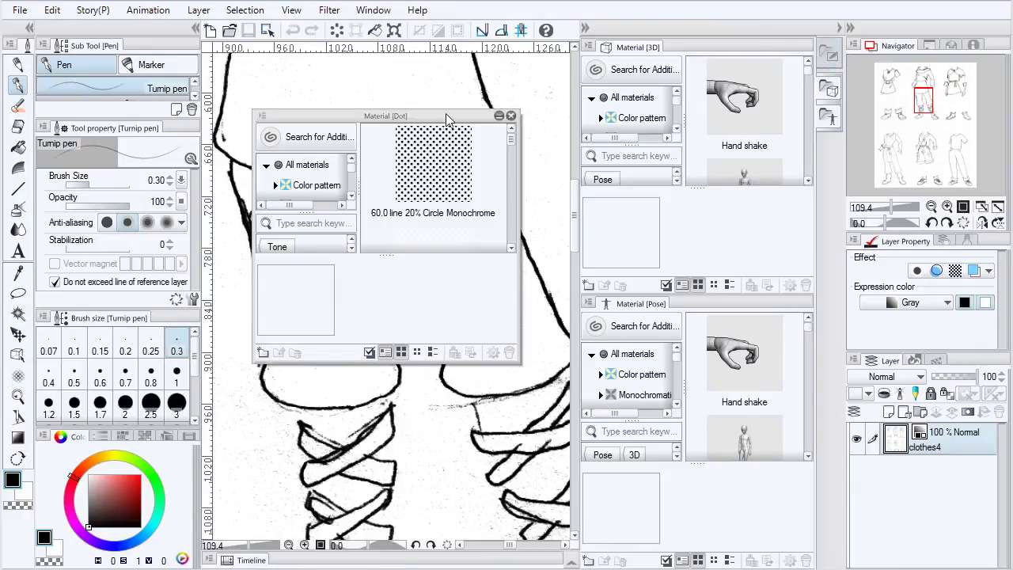
left_click_drag(386, 121, 208, 139)
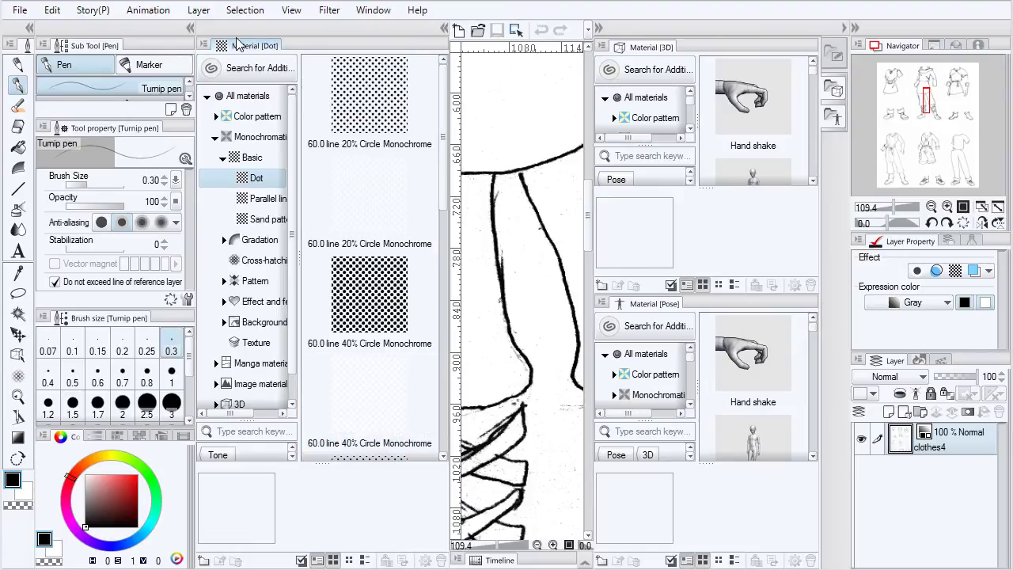
left_click(443, 28)
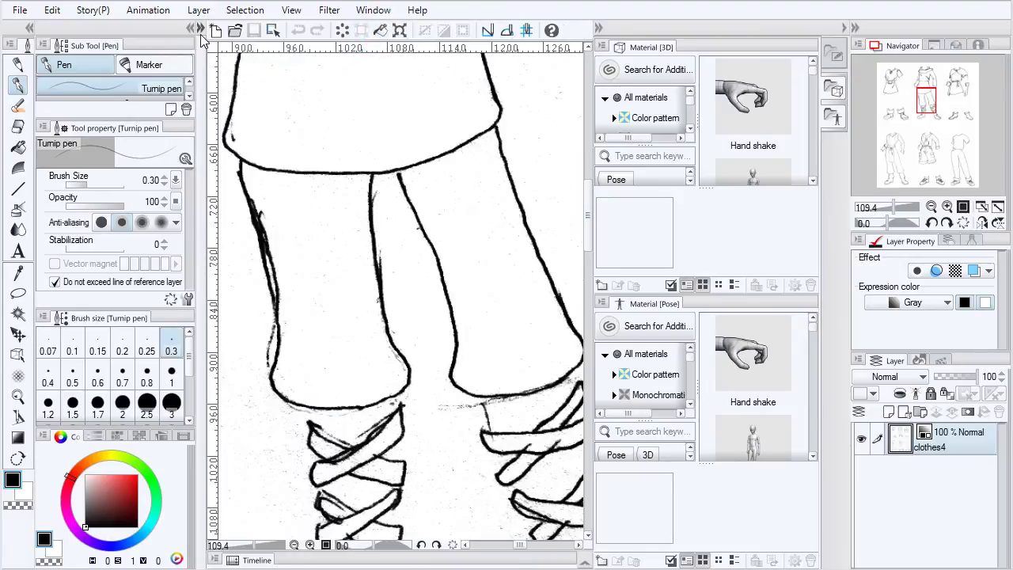
left_click(200, 29)
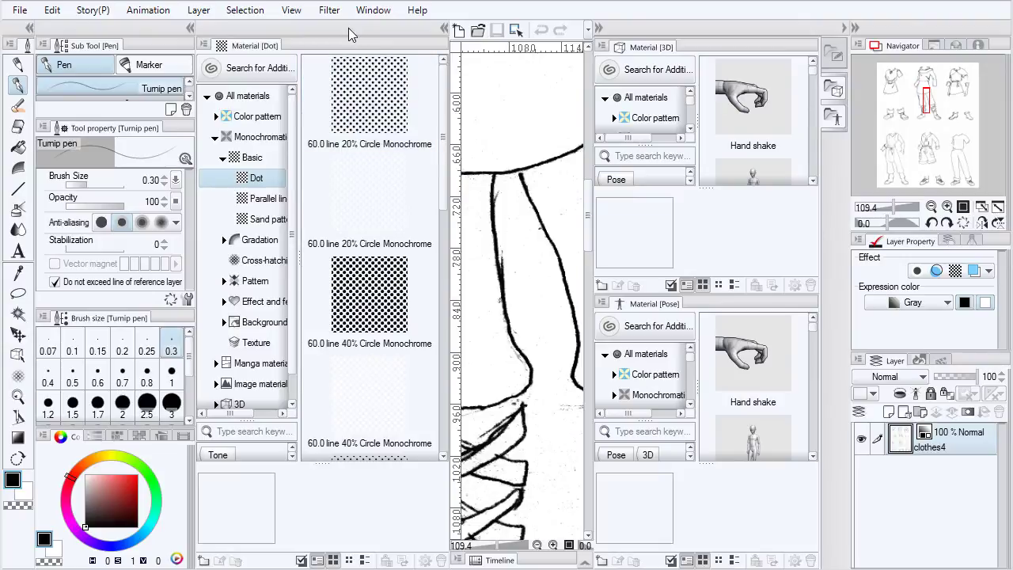
mouse_move(348, 28)
left_mouse_down()
mouse_move(443, 36)
mouse_move(351, 41)
mouse_move(323, 28)
mouse_move(386, 73)
mouse_move(499, 81)
mouse_move(498, 97)
mouse_move(162, 63)
mouse_move(404, 125)
left_mouse_up()
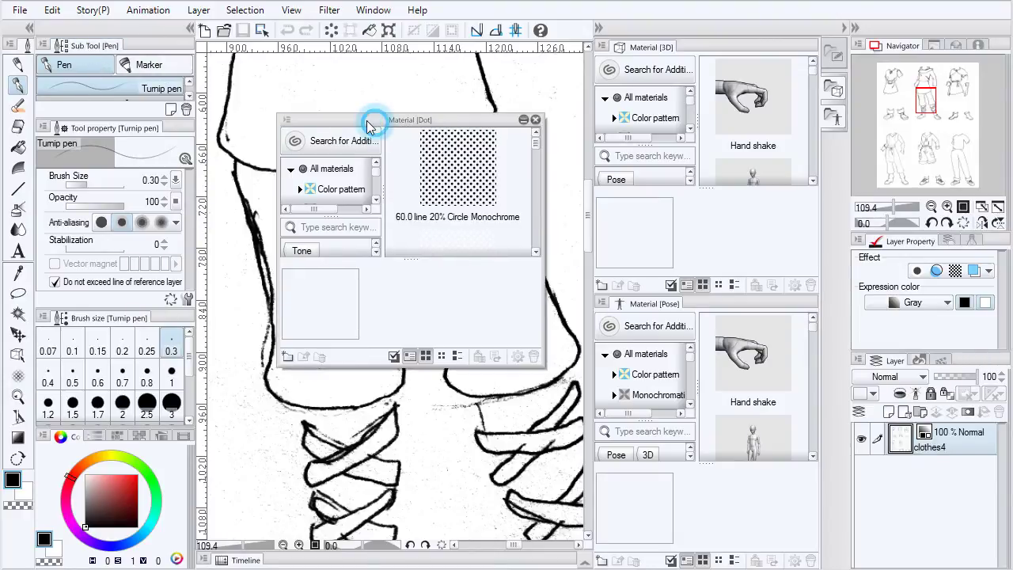
left_click_drag(372, 118, 116, 41)
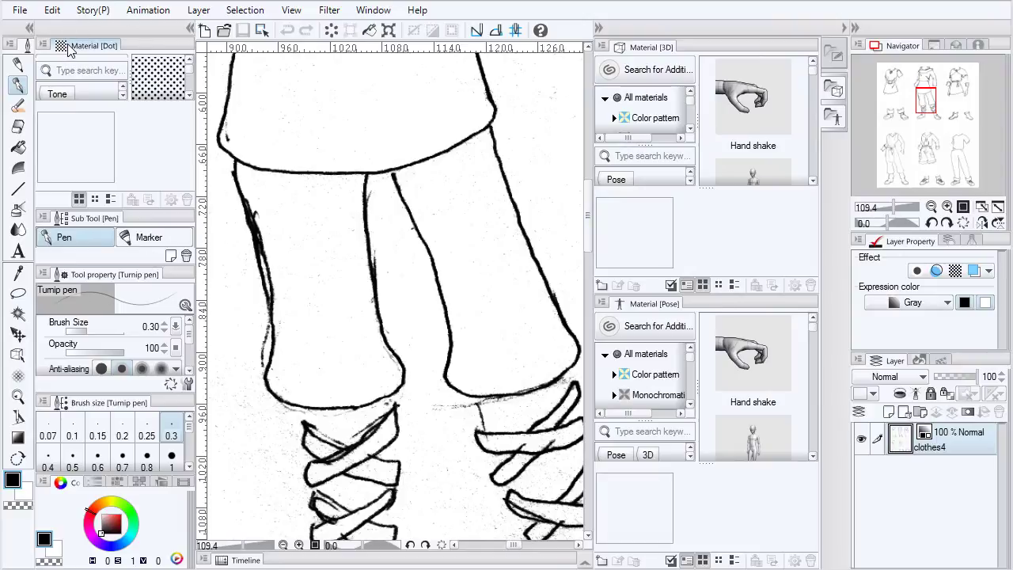
Tab Material [Dot] together with Sub Tool [Pen] and toggle between the tabs, ending on Dot
left_click_drag(77, 46, 125, 224)
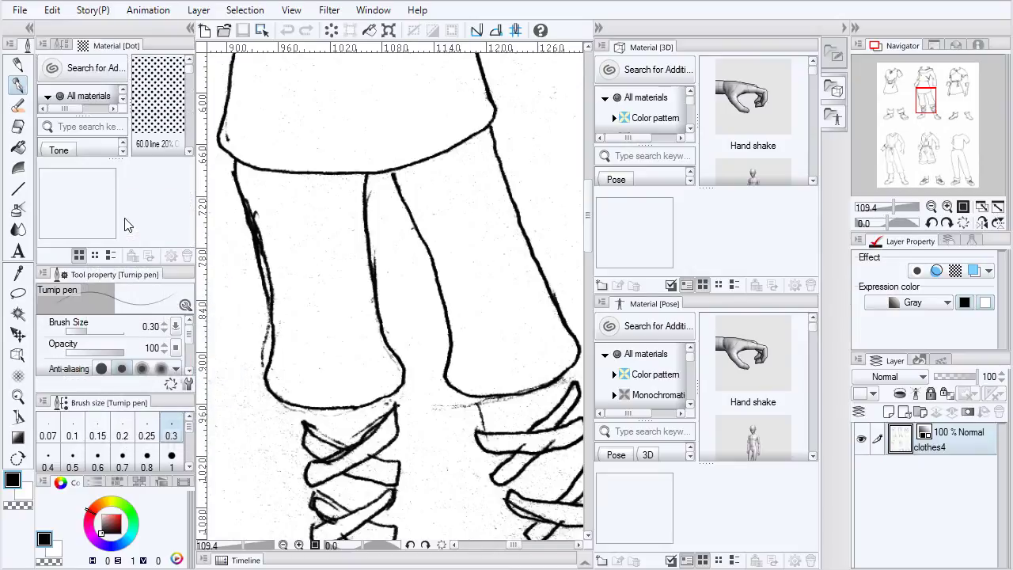
left_click(57, 46)
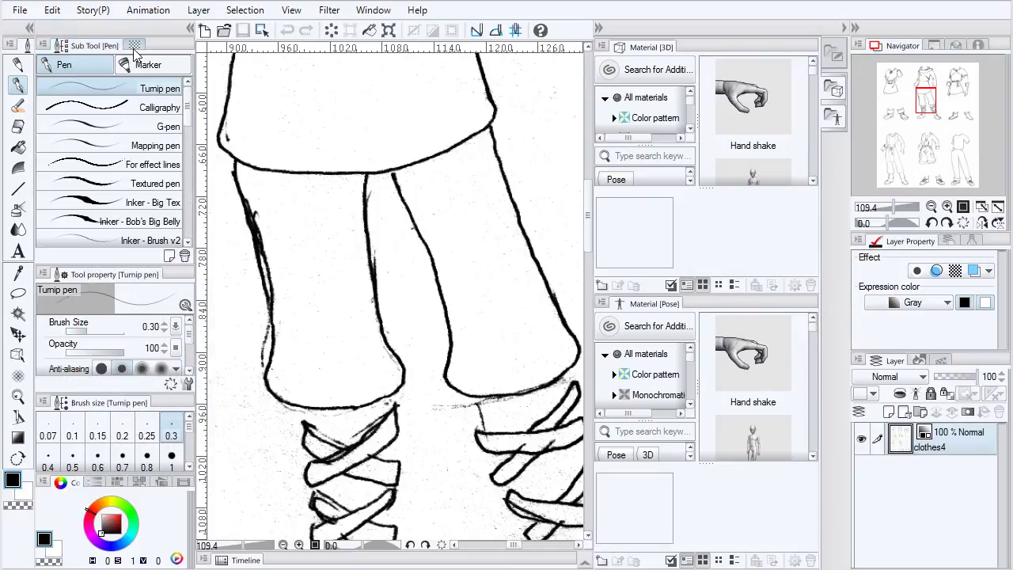
left_click(134, 47)
left_click(64, 45)
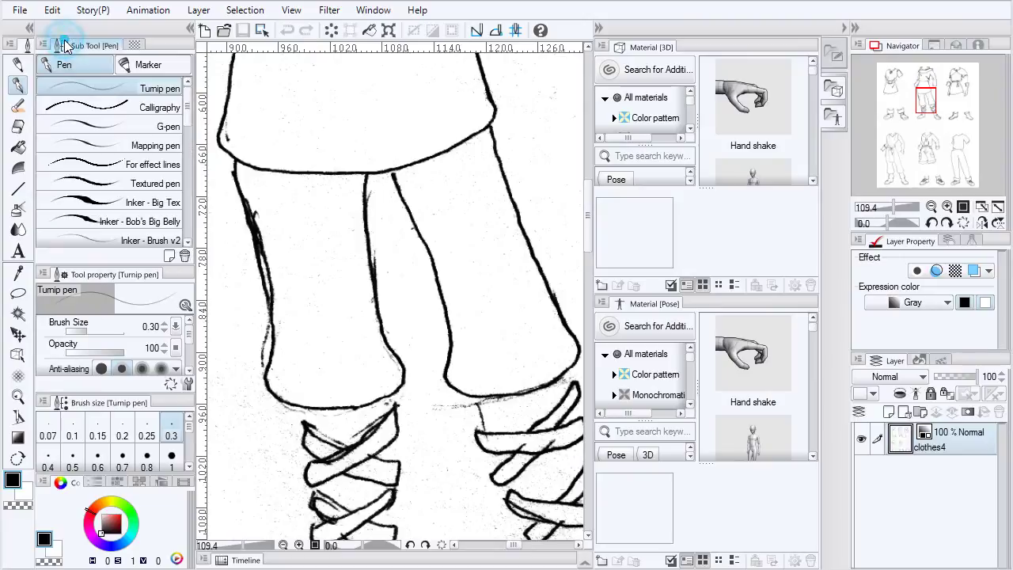
left_click(131, 46)
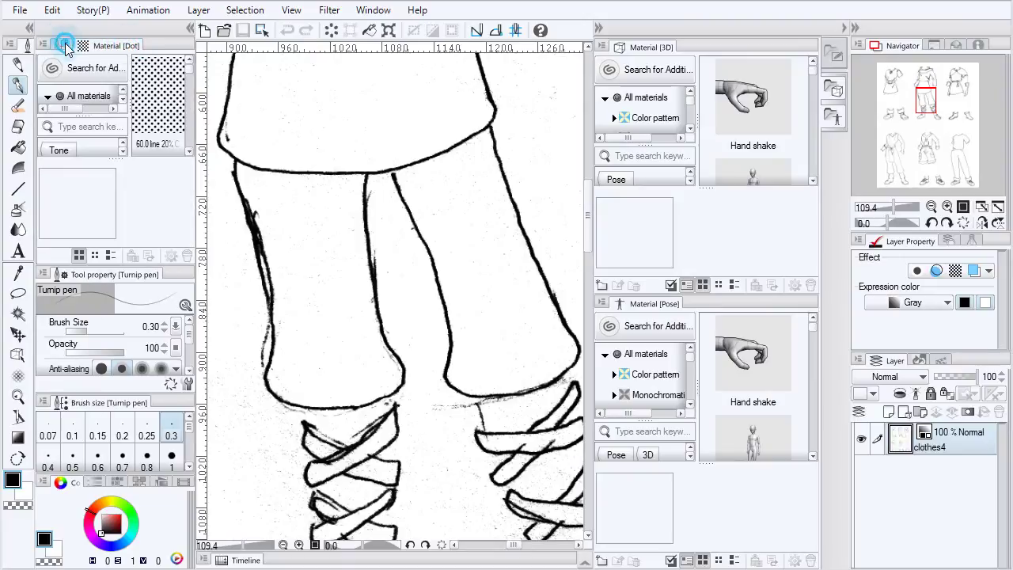
left_click(63, 45)
left_click(134, 46)
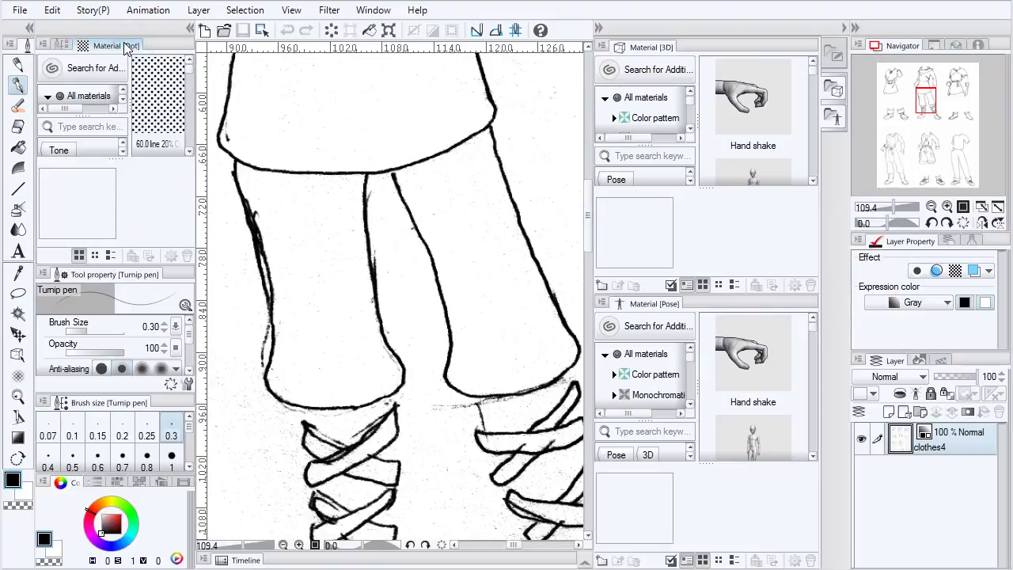
Dock Material [Dot] as a tab beside Material [3D] in the right dock, checking both tabs
mouse_move(133, 49)
left_mouse_down()
mouse_move(277, 84)
mouse_move(632, 108)
mouse_move(731, 78)
mouse_move(742, 48)
left_mouse_up()
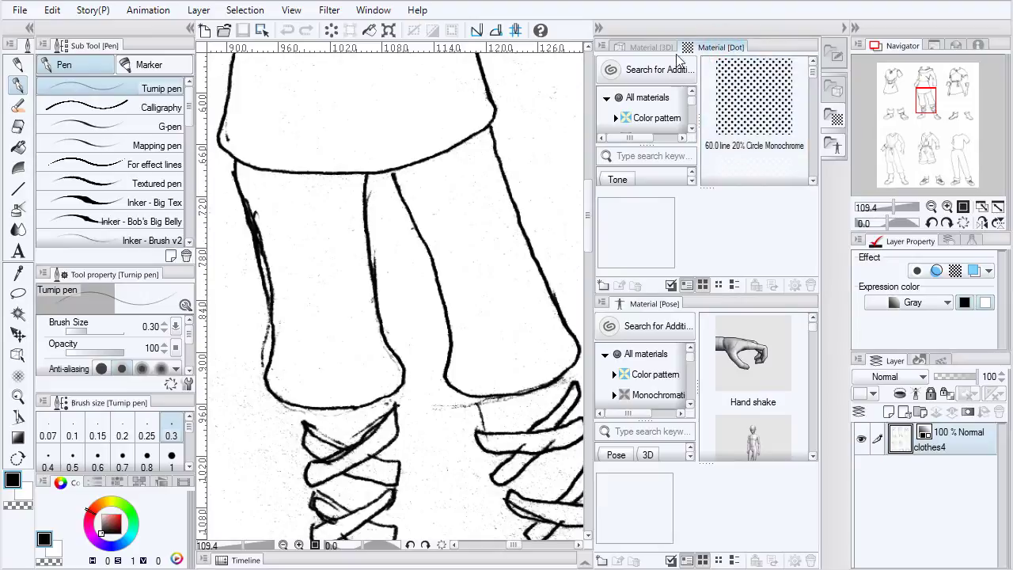
left_click(655, 48)
left_click(696, 48)
left_click(654, 48)
left_click(704, 47)
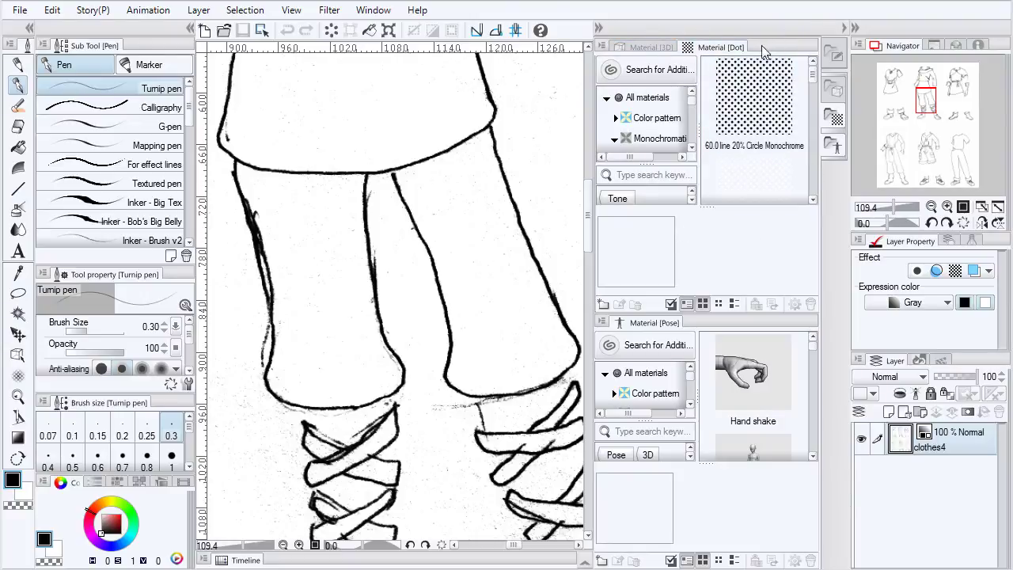
Regroup Dot with 3D, move the material tab group left and back right, and reorder its tabs
left_click_drag(764, 44, 515, 95)
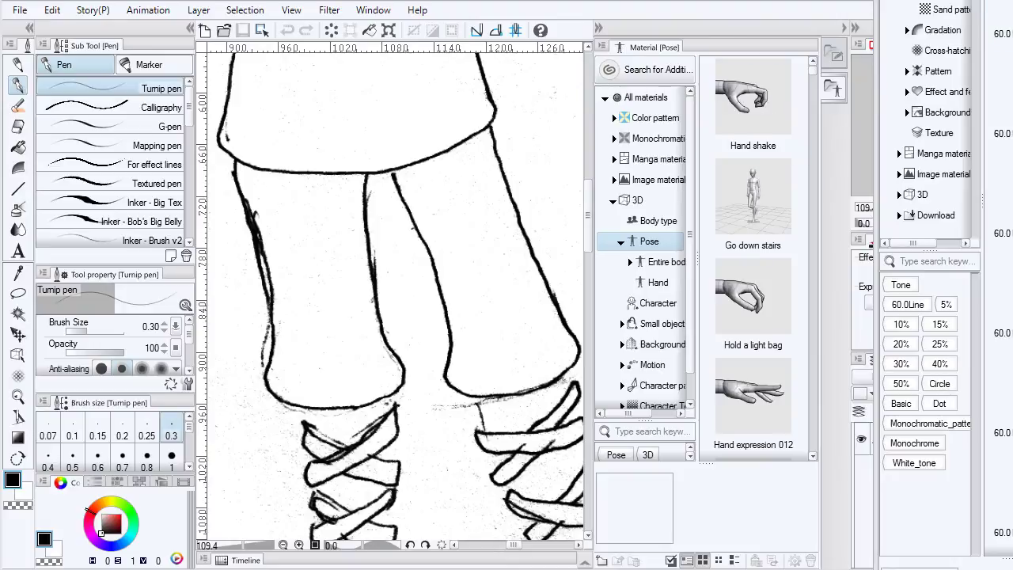
left_click_drag(657, 16, 679, 33)
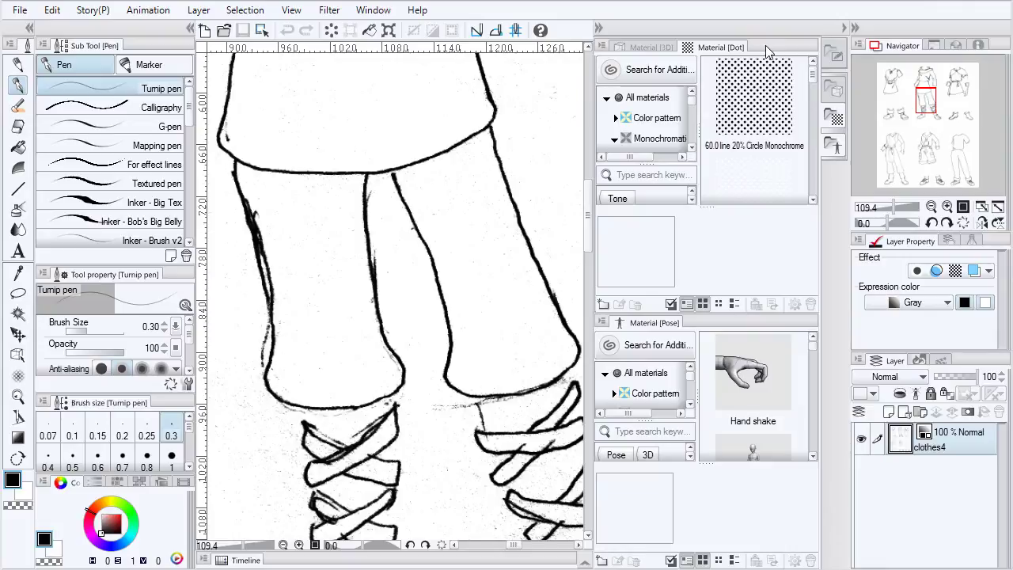
left_click_drag(766, 45, 167, 34)
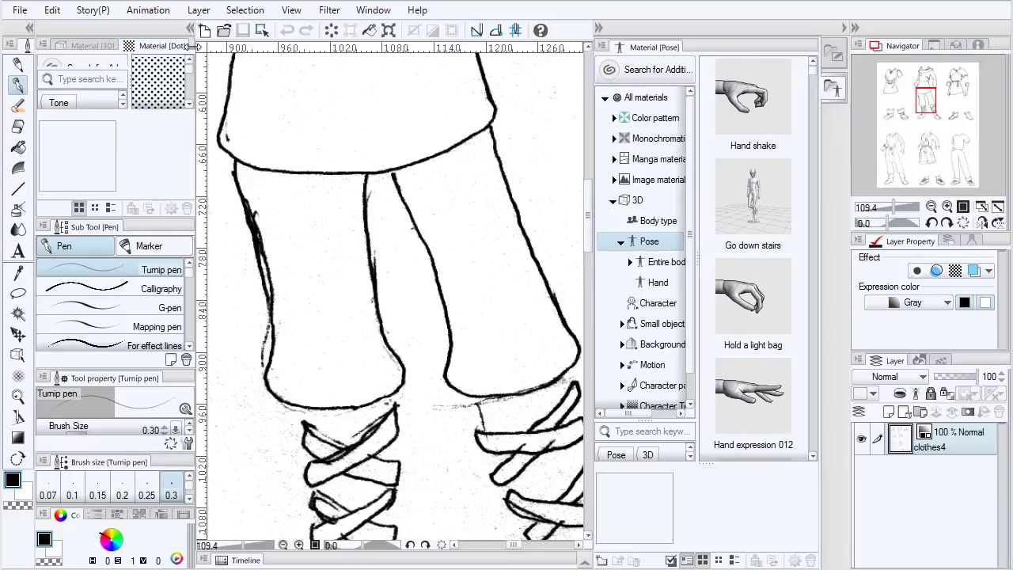
left_click_drag(183, 46, 721, 34)
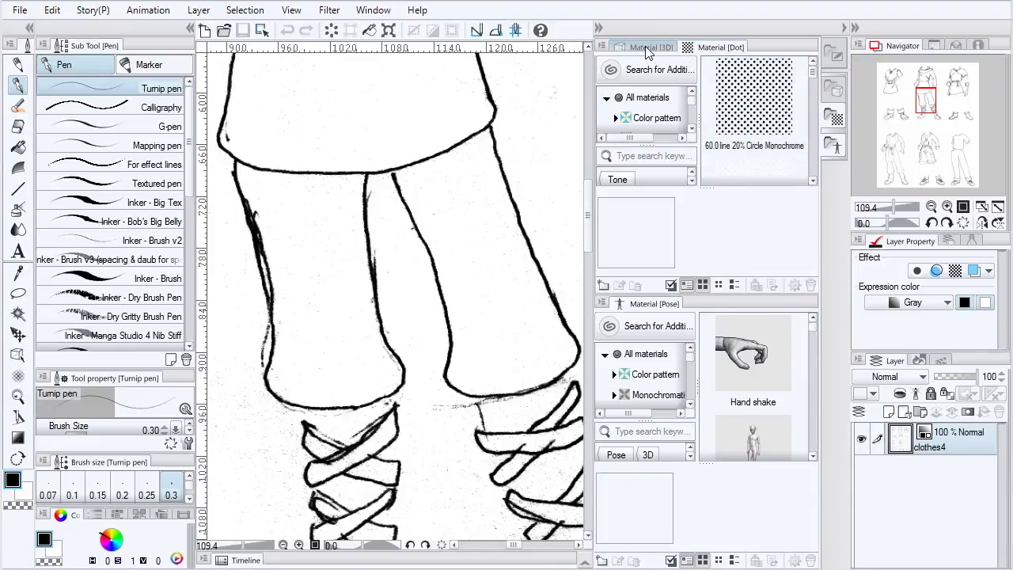
left_click_drag(709, 45, 679, 49)
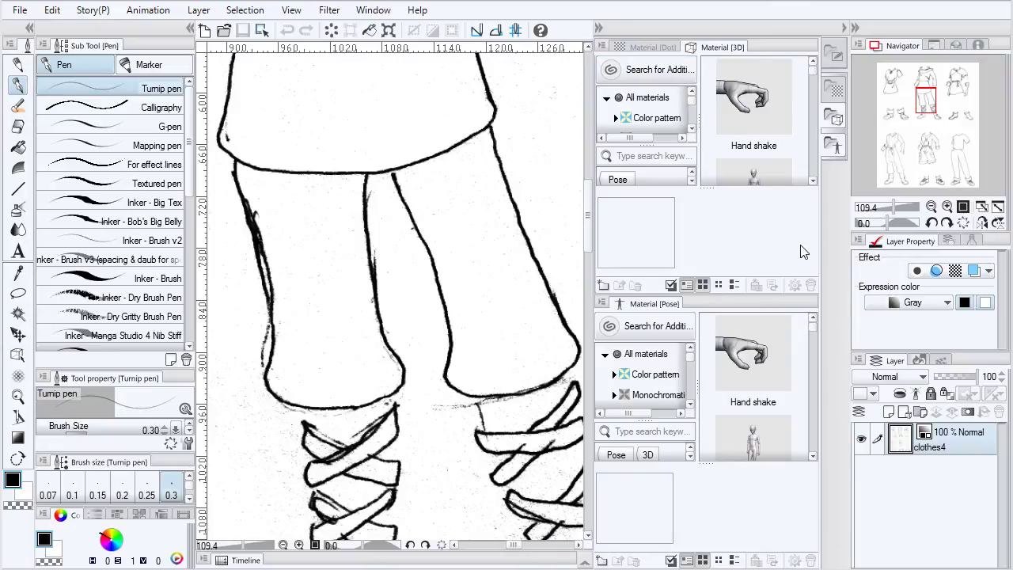
left_click(834, 52)
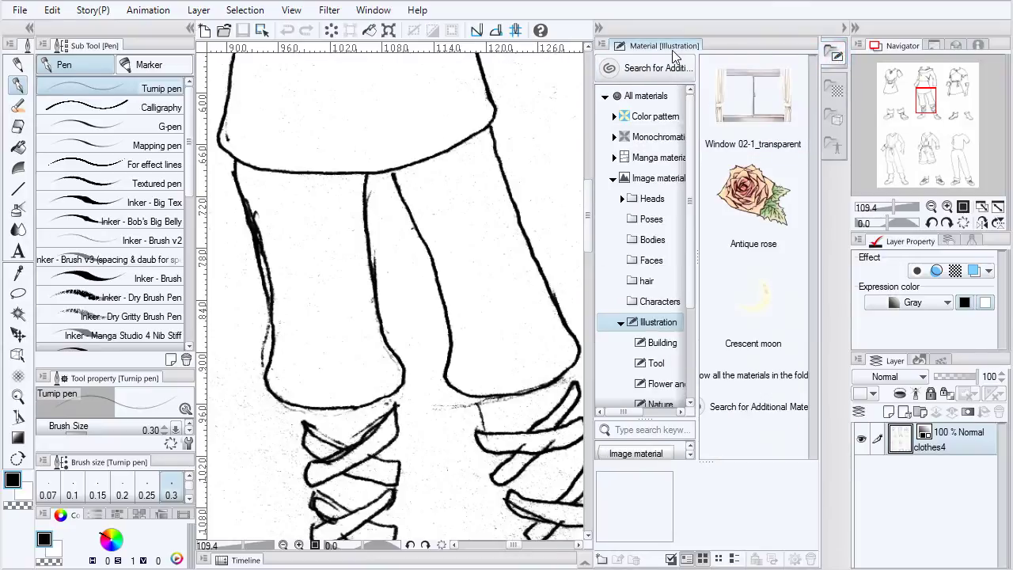
left_click(833, 106)
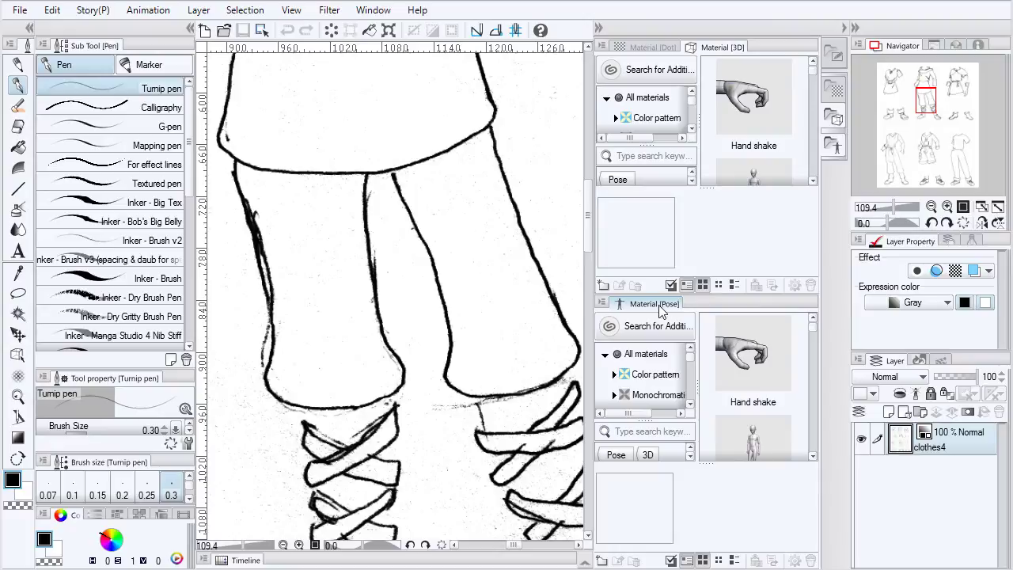
left_click_drag(659, 309, 744, 73)
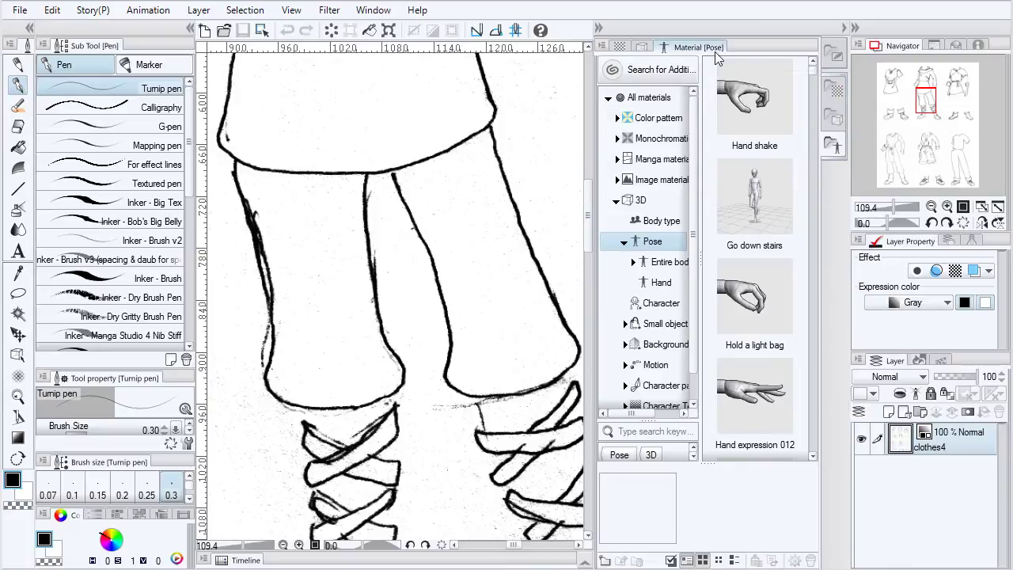
left_click_drag(697, 41, 690, 31)
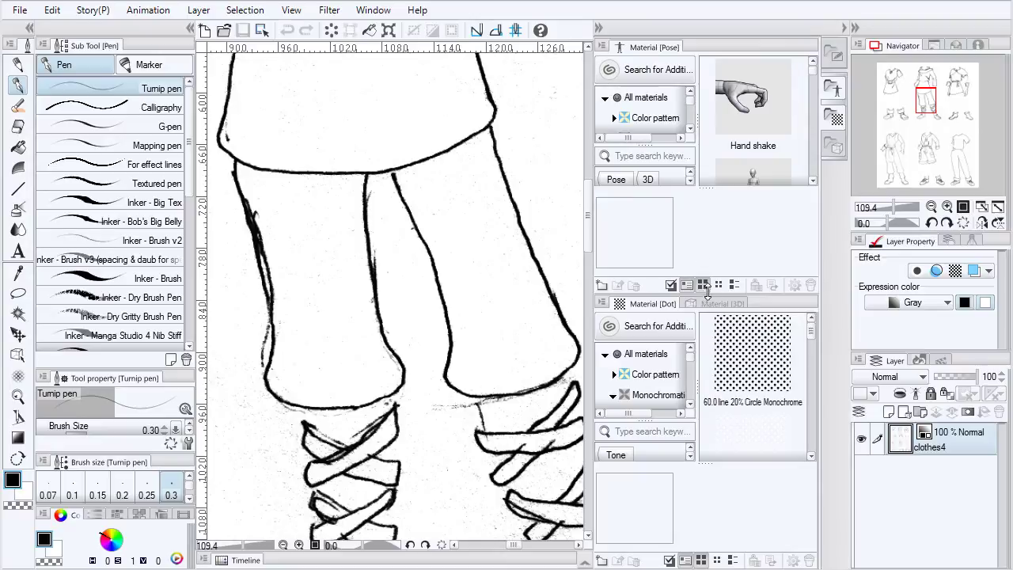
left_click_drag(654, 45, 633, 49)
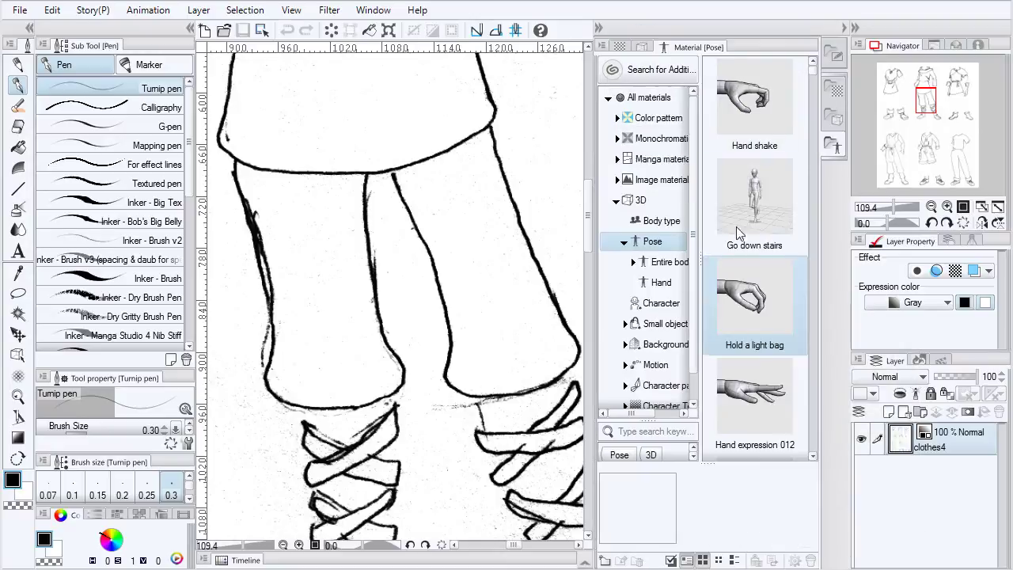
left_click(621, 47)
left_click(711, 47)
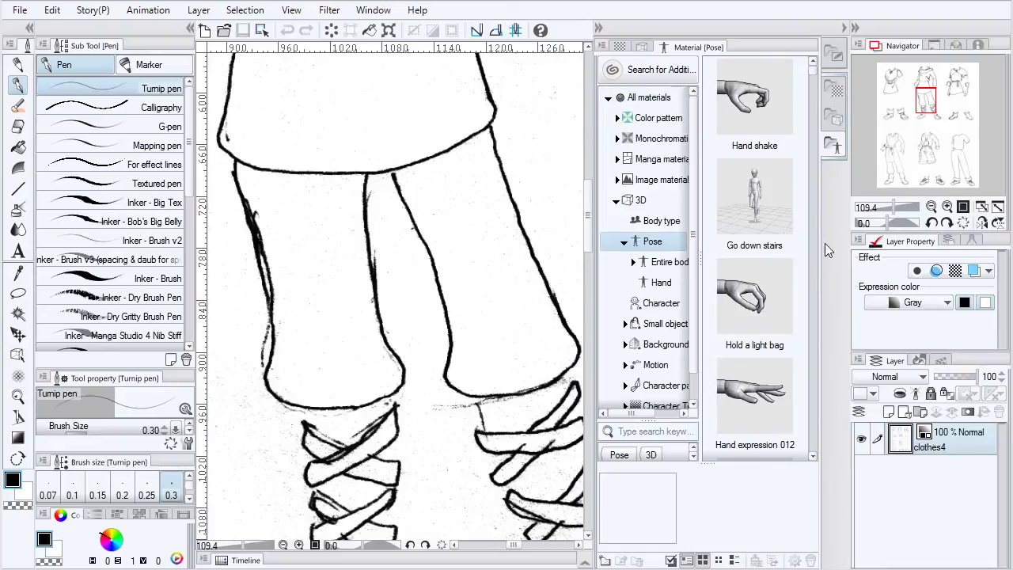
left_click(835, 104)
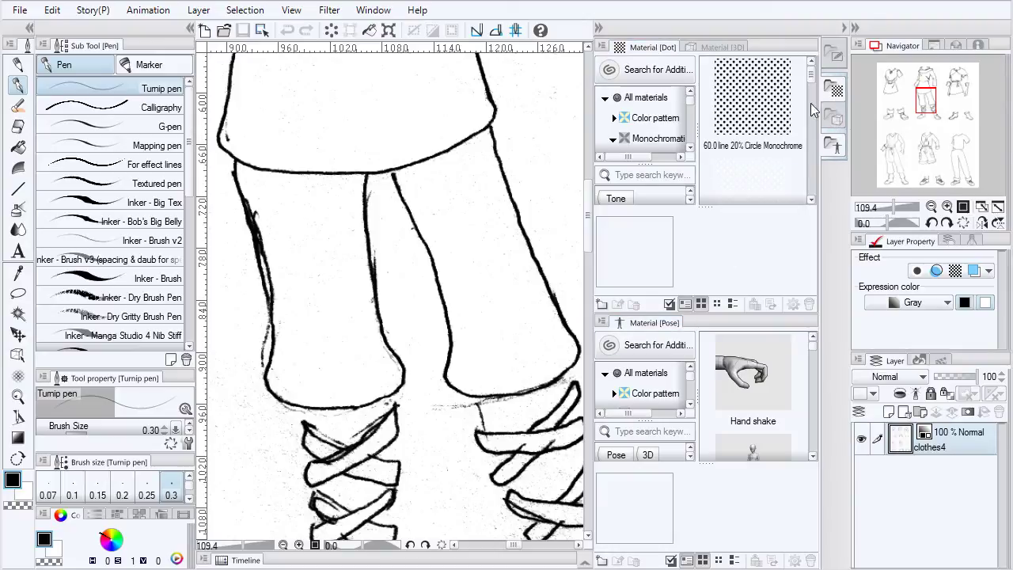
left_click(721, 47)
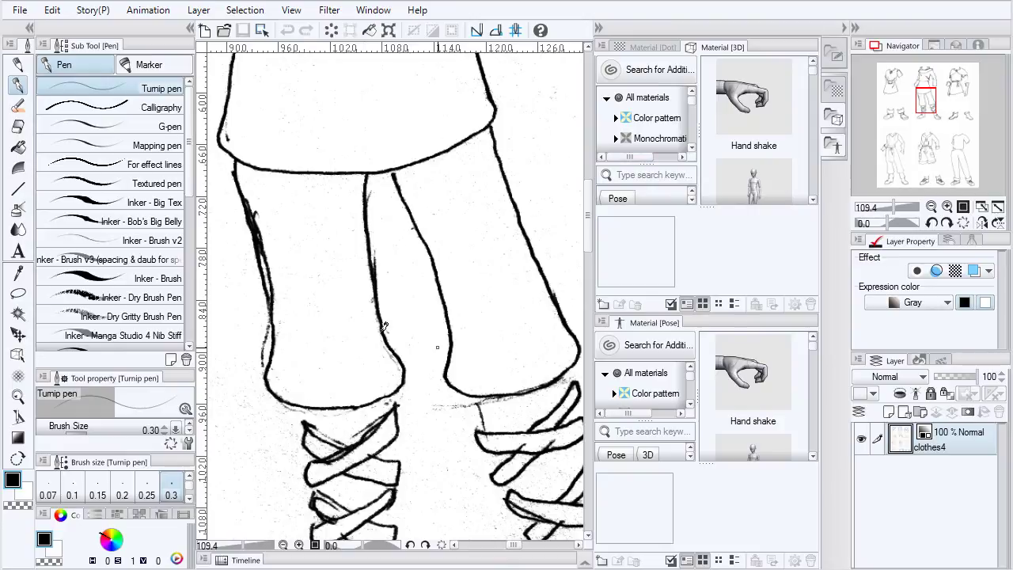
left_click(369, 12)
mouse_move(440, 57)
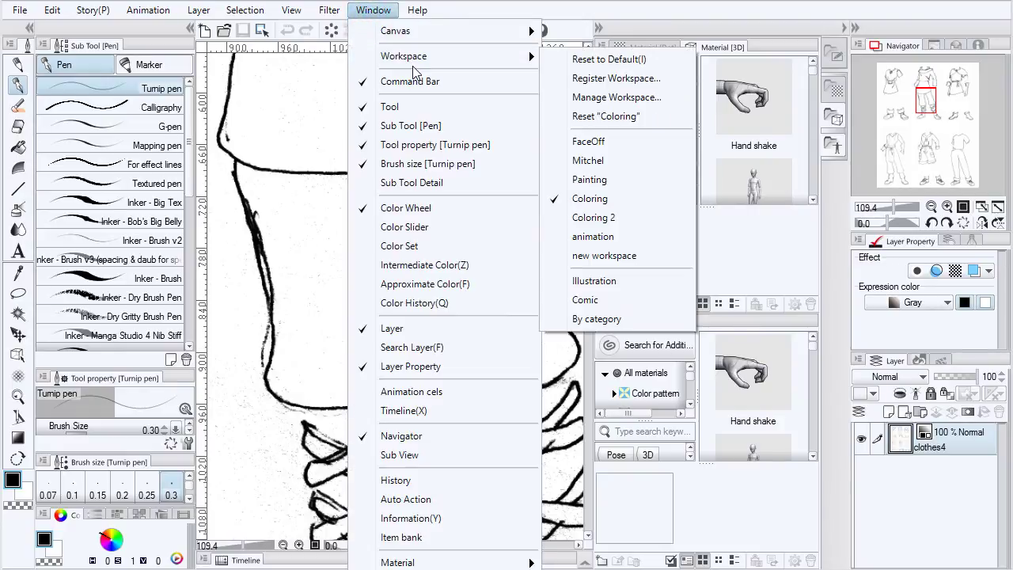
left_click(611, 181)
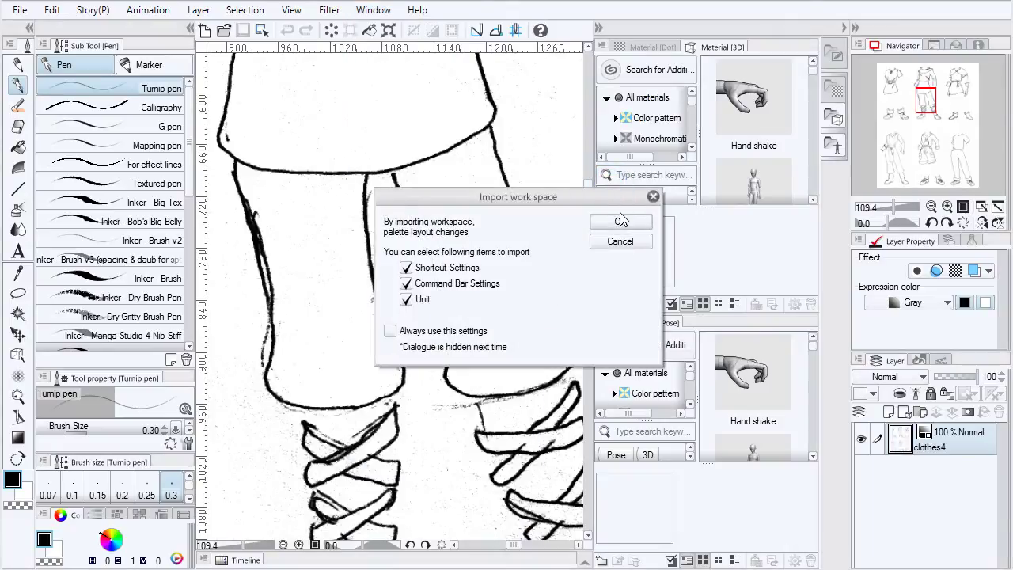
left_click(621, 220)
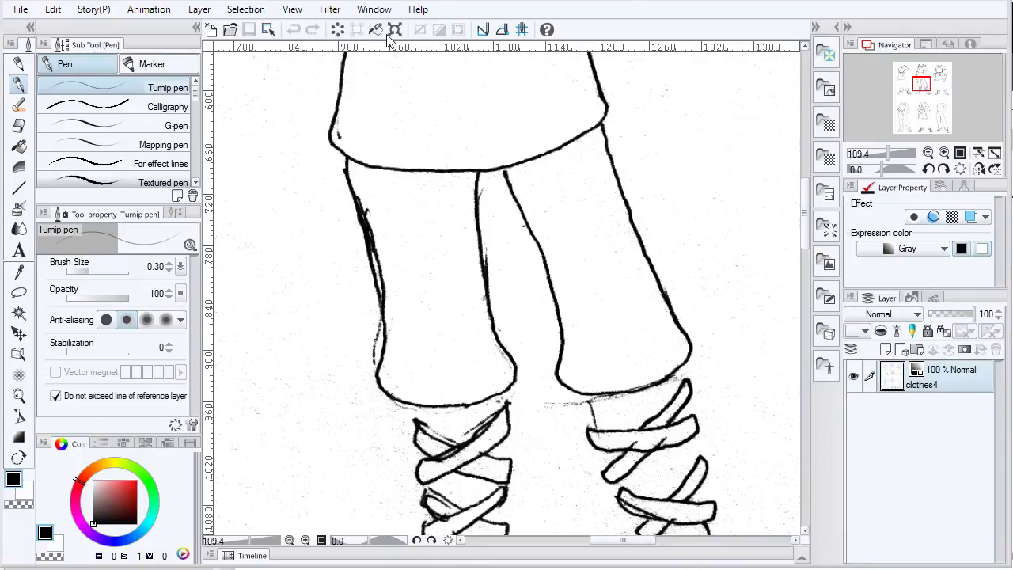
left_click(373, 9)
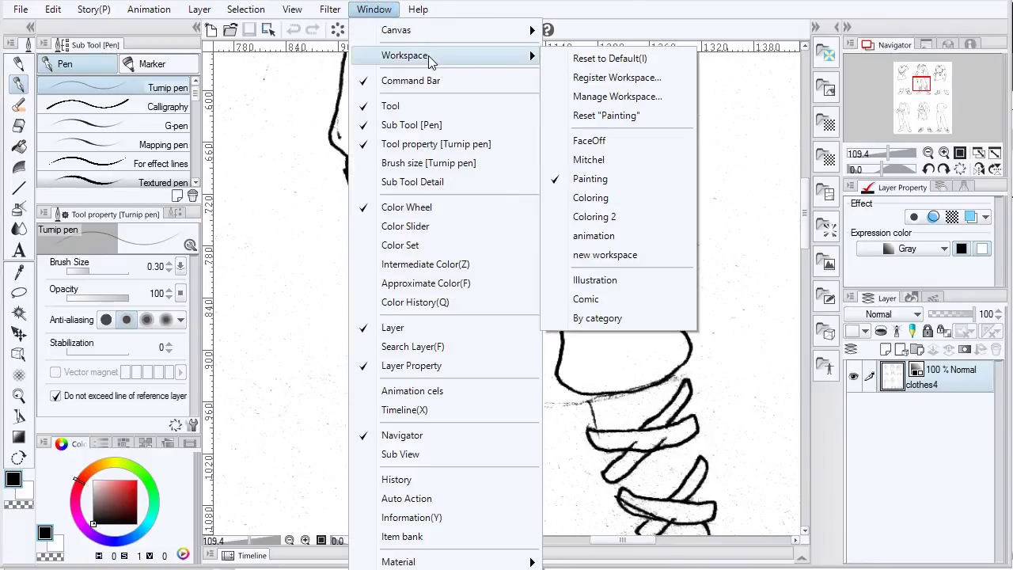
left_click(599, 192)
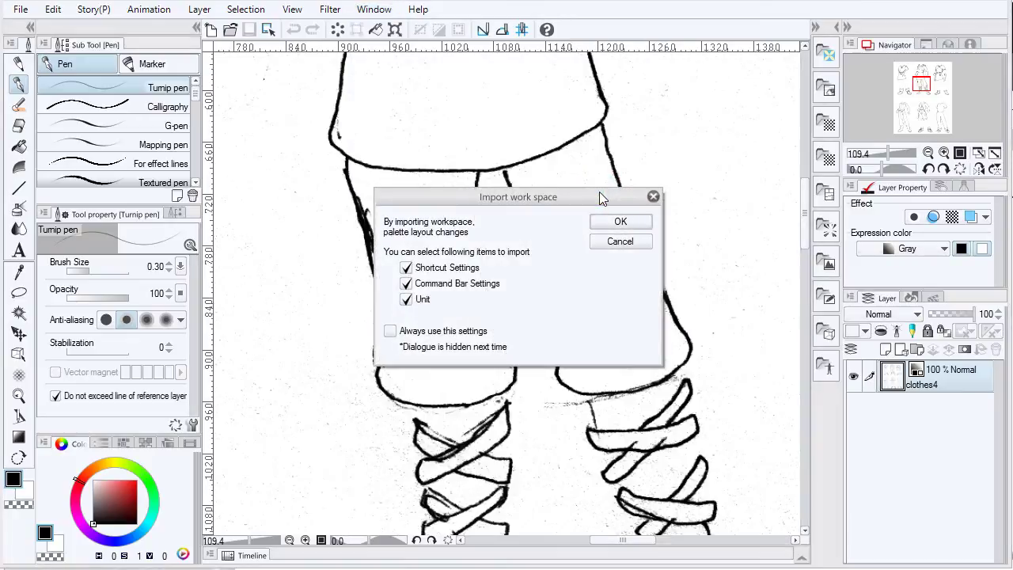
left_click(603, 221)
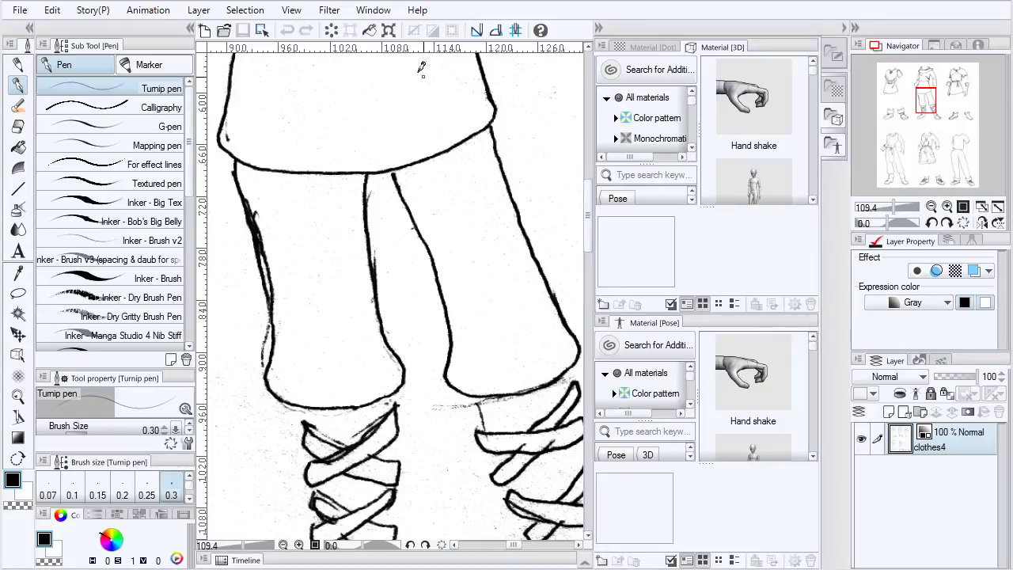
left_click(372, 10)
mouse_move(450, 63)
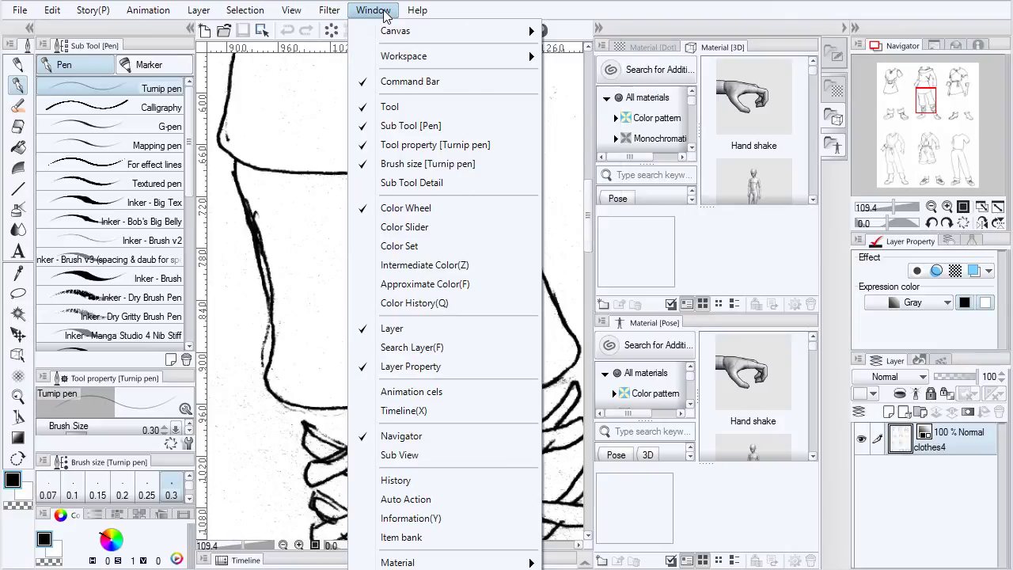
left_click(575, 18)
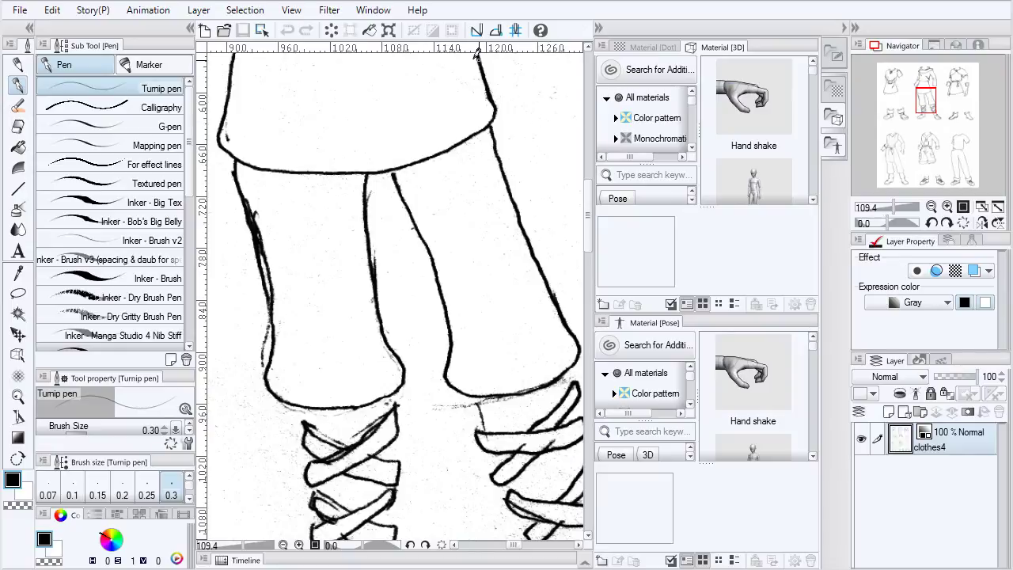
left_click(377, 17)
mouse_move(501, 71)
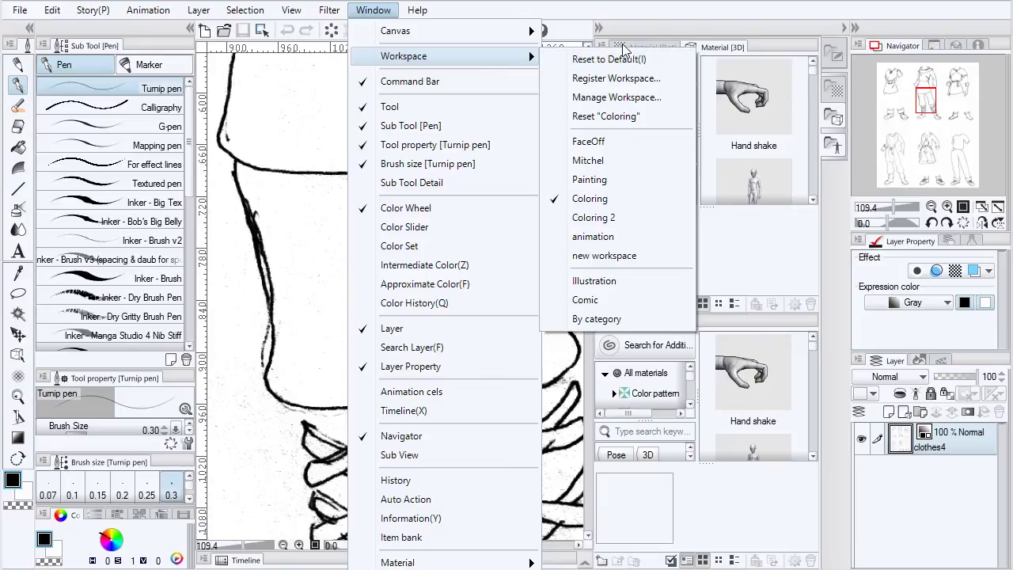
left_click(624, 62)
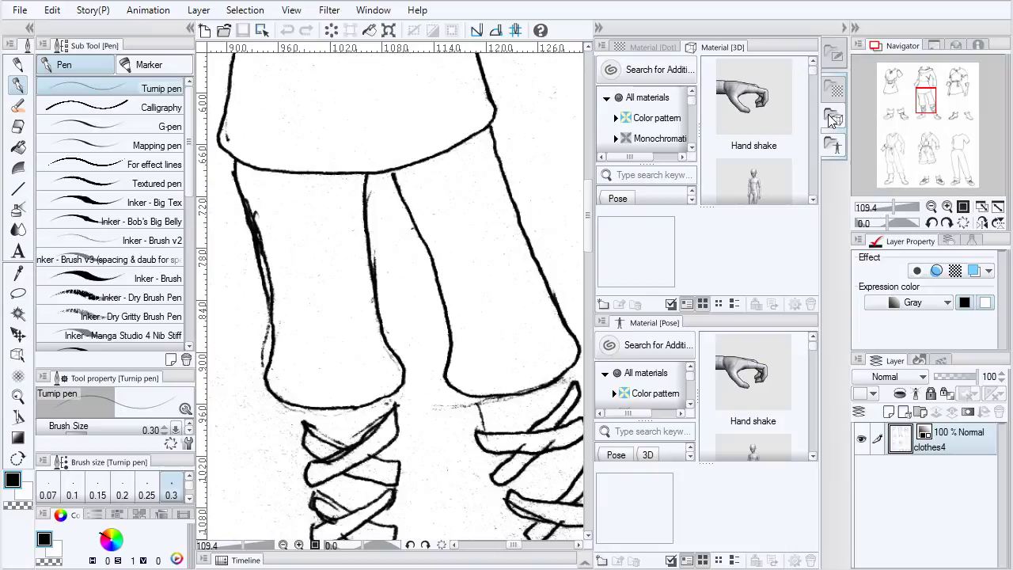
Separate Material [3D] from its tab group and re-dock Sub Tool [Pen] to fill the full left column
left_click(722, 50)
mouse_move(717, 44)
left_mouse_down()
mouse_move(712, 69)
mouse_move(716, 29)
mouse_move(716, 63)
mouse_move(182, 194)
mouse_move(317, 193)
mouse_move(569, 114)
mouse_move(716, 38)
mouse_move(708, 54)
mouse_move(705, 28)
left_mouse_up()
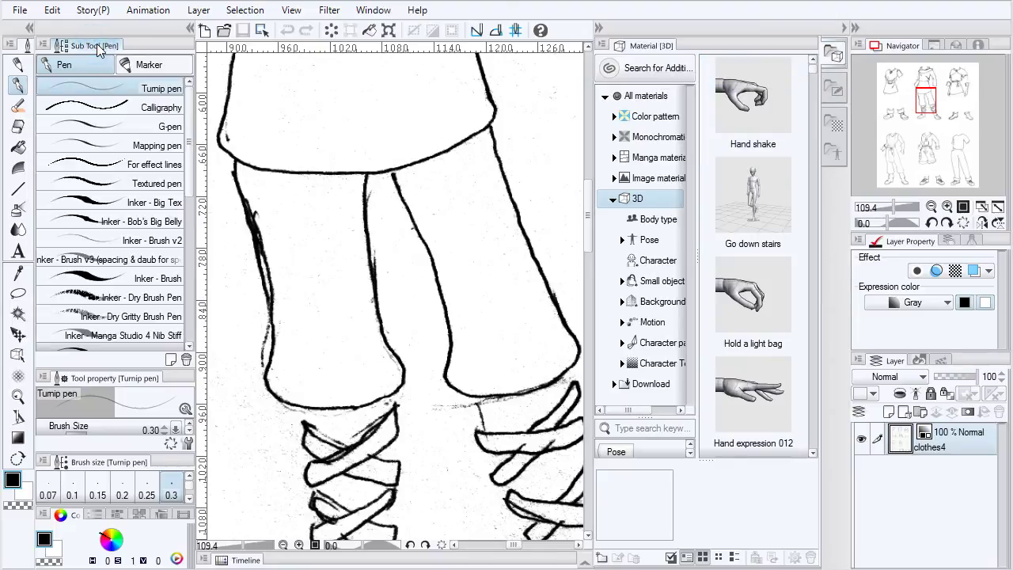
left_click_drag(96, 46, 96, 29)
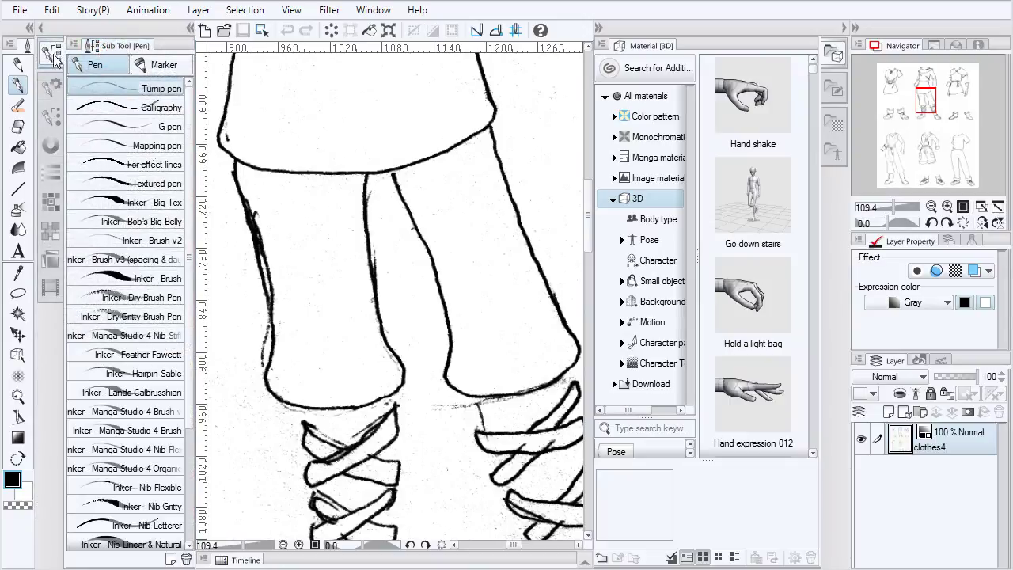
mouse_move(114, 34)
left_mouse_down()
mouse_move(110, 44)
mouse_move(113, 25)
mouse_move(114, 82)
mouse_move(132, 56)
mouse_move(125, 6)
mouse_move(183, 51)
mouse_move(172, 47)
mouse_move(165, 67)
mouse_move(96, 61)
mouse_move(80, 70)
left_mouse_up()
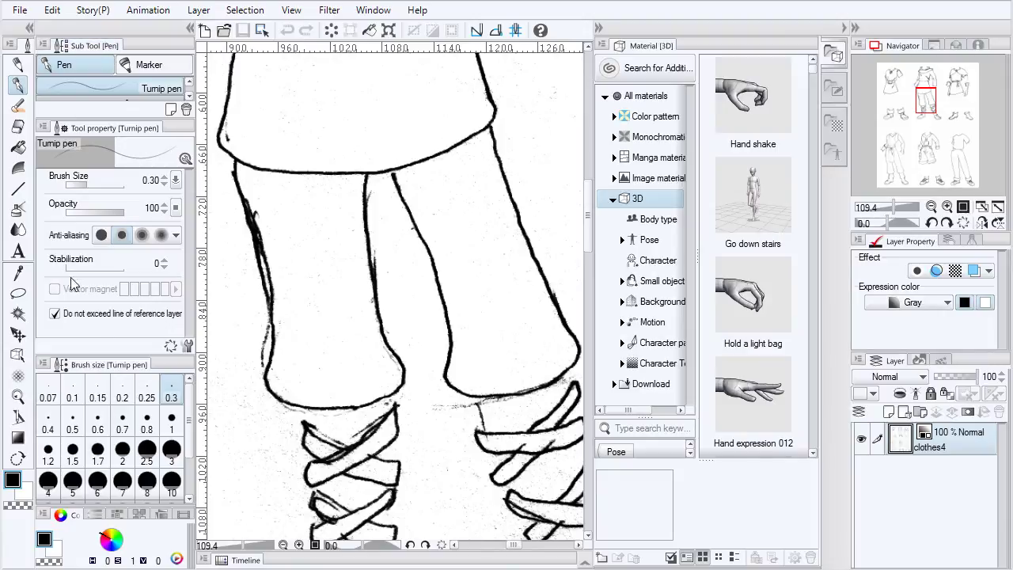
left_click_drag(92, 45, 93, 27)
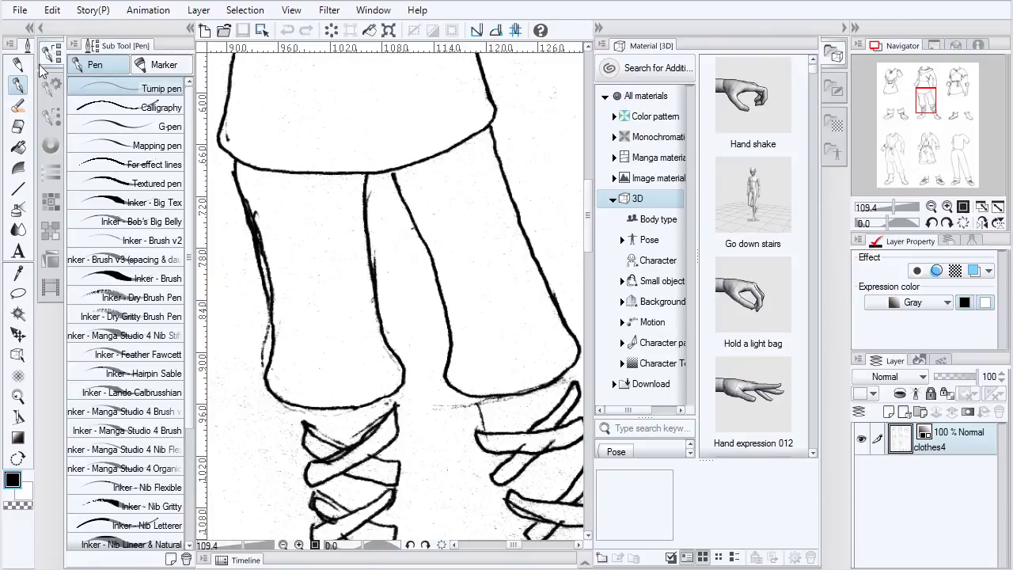
mouse_move(125, 45)
left_mouse_down()
mouse_move(96, 83)
mouse_move(51, 106)
mouse_move(56, 99)
left_mouse_up()
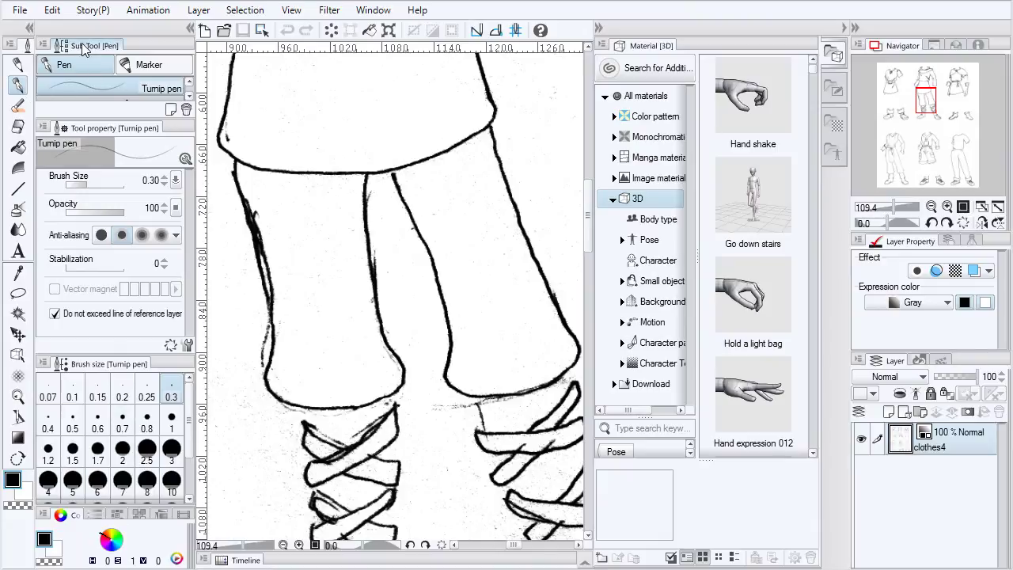
left_click_drag(82, 46, 95, 33)
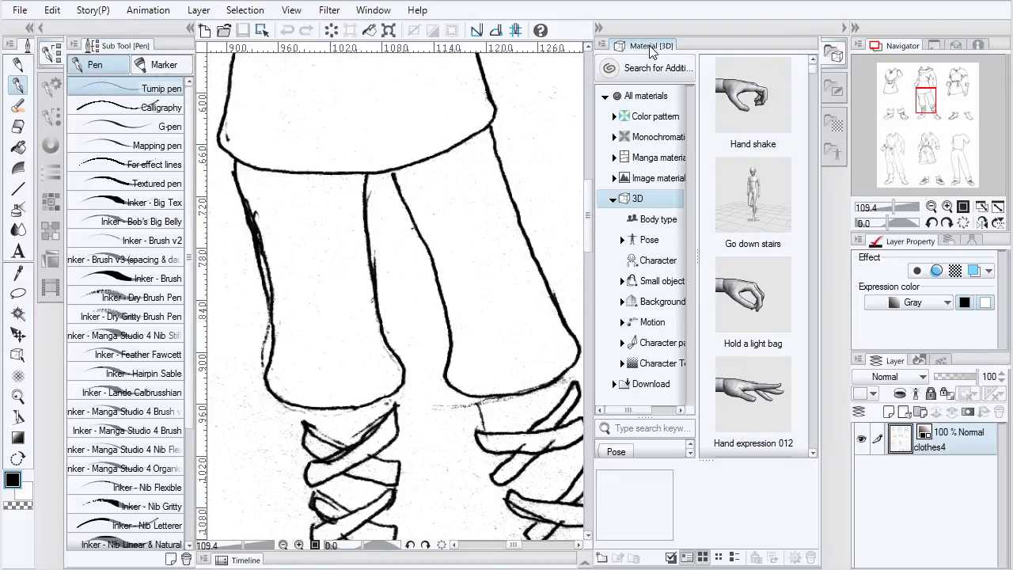
Move Material [3D] into the right dock's side tab strip and stack the material palettes in one column
left_click_drag(648, 46, 777, 98)
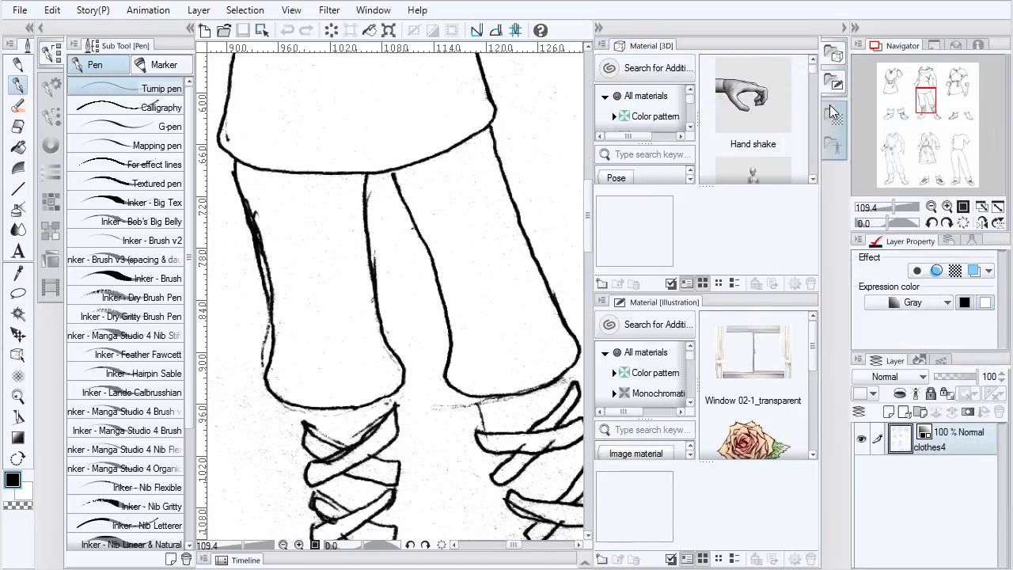
left_click(832, 53)
left_click(833, 57)
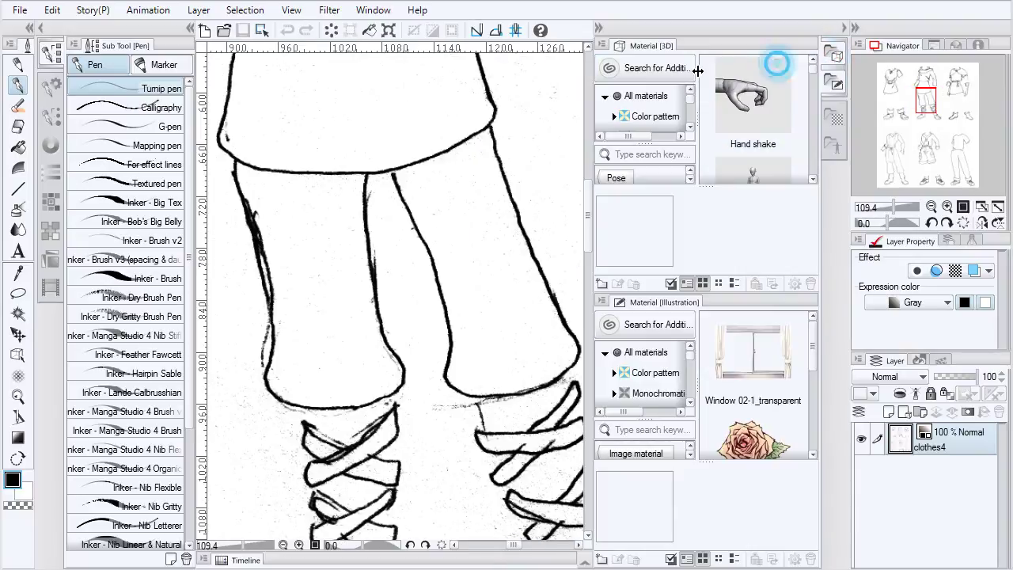
left_click_drag(647, 51, 838, 119)
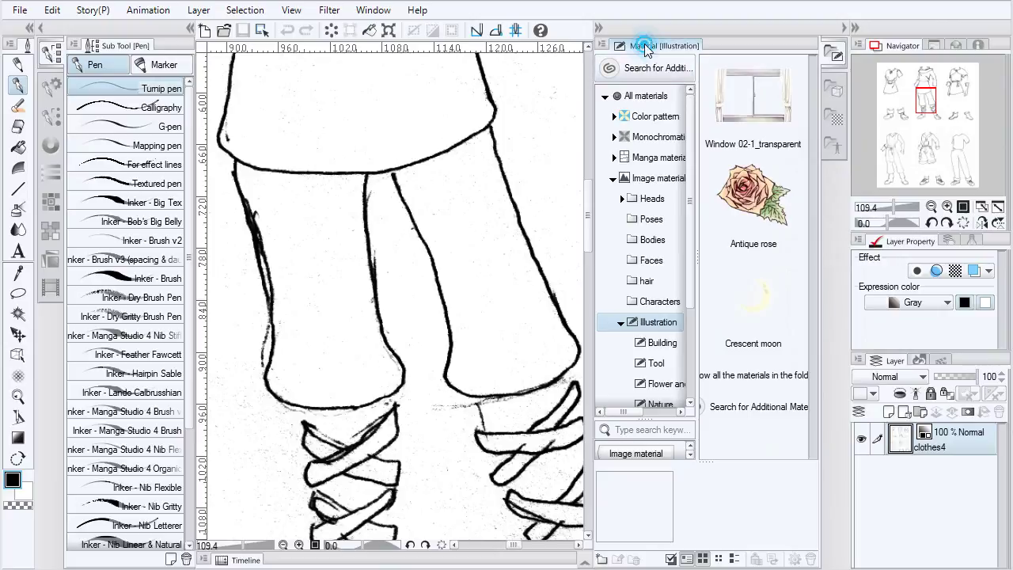
left_click_drag(636, 44, 833, 93)
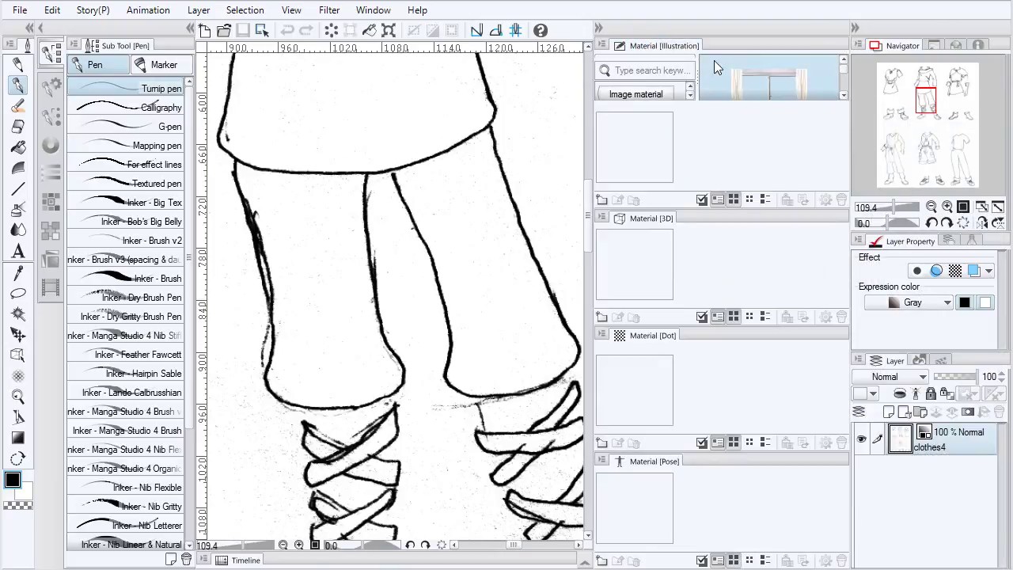
left_click_drag(665, 34, 666, 29)
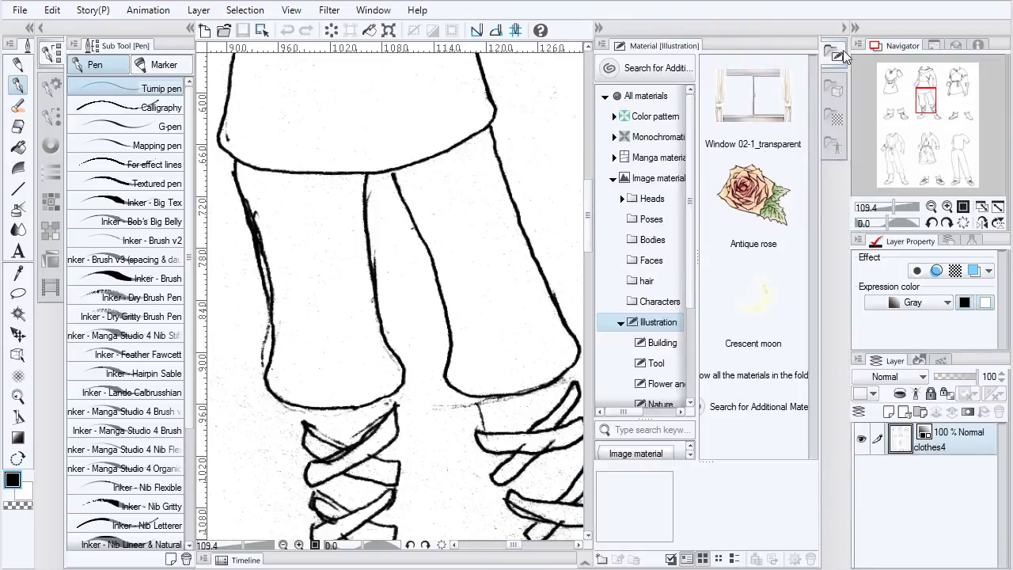
Widen the material column by re-docking Material [Illustration], leaving the Illustration browser showing
left_click(838, 102)
left_click(835, 53)
left_click(843, 90)
left_click(834, 53)
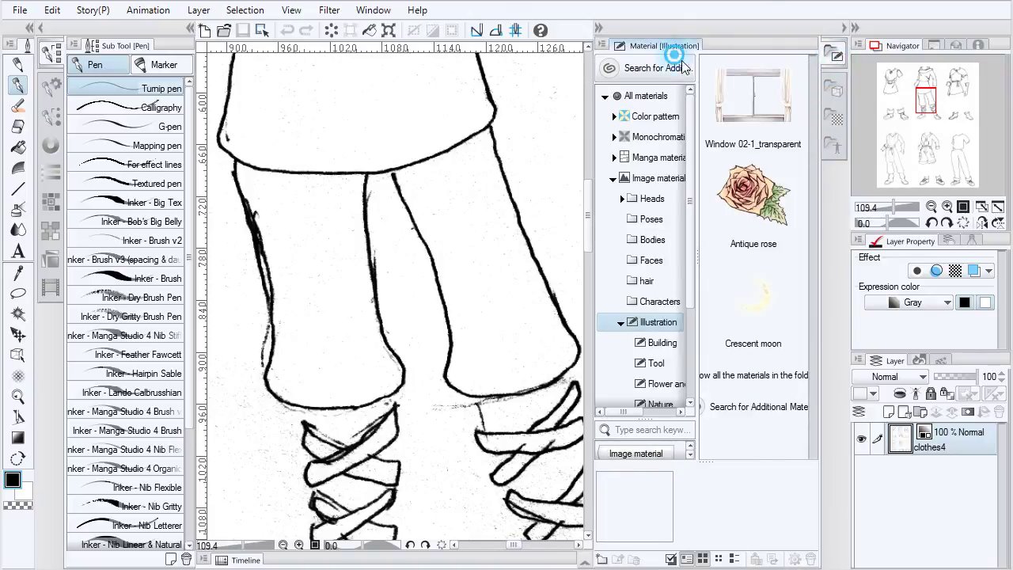
left_click_drag(662, 47, 839, 114)
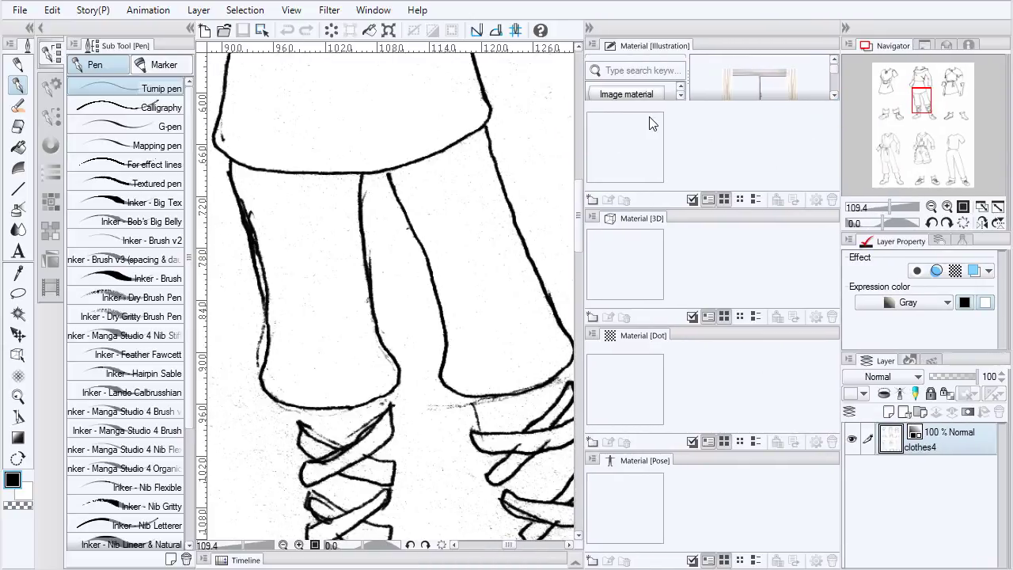
mouse_move(669, 41)
left_mouse_down()
mouse_move(672, 26)
mouse_move(671, 49)
mouse_move(669, 20)
mouse_move(674, 30)
left_mouse_up()
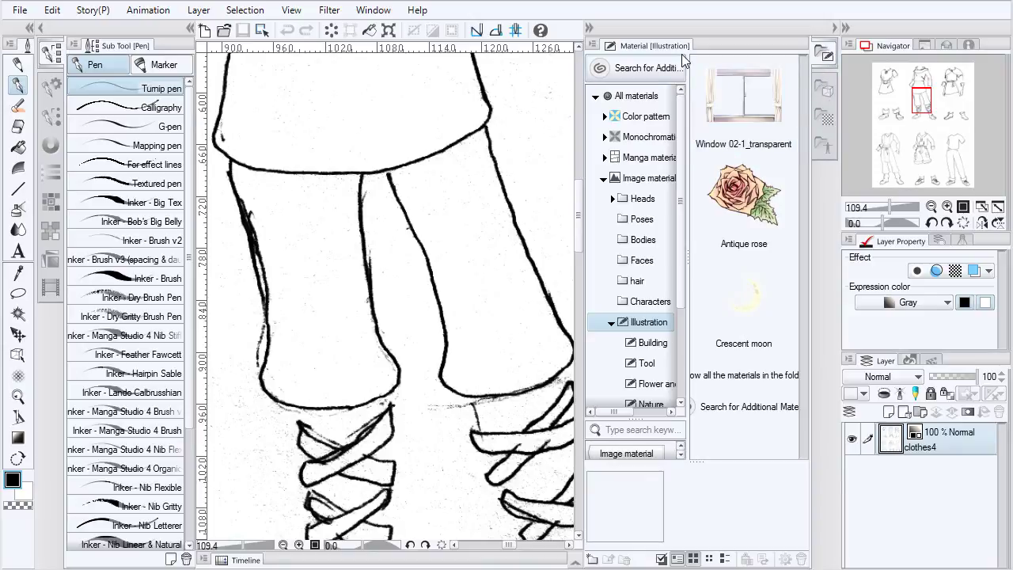
left_click_drag(682, 49, 828, 101)
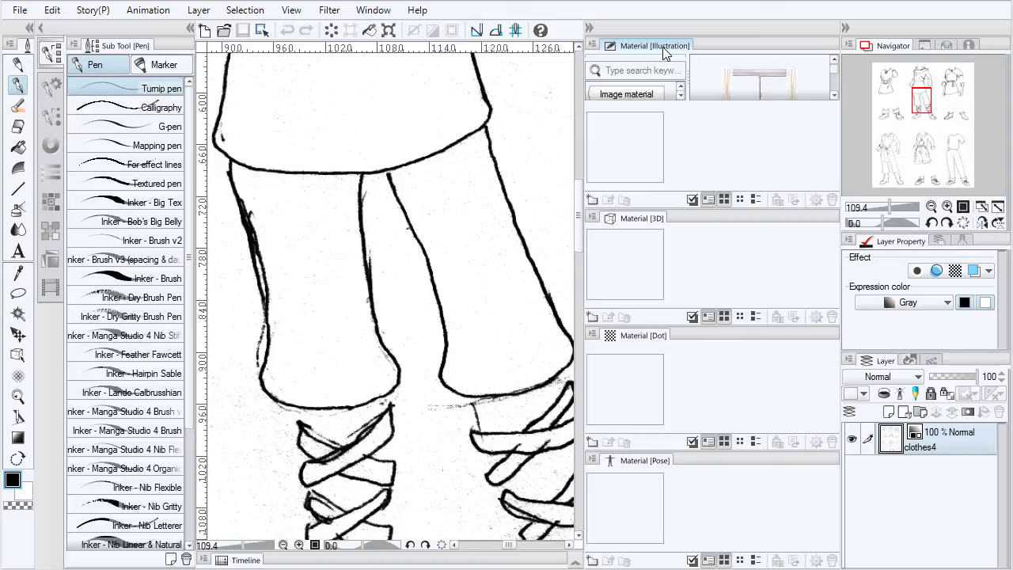
left_click_drag(663, 49, 668, 30)
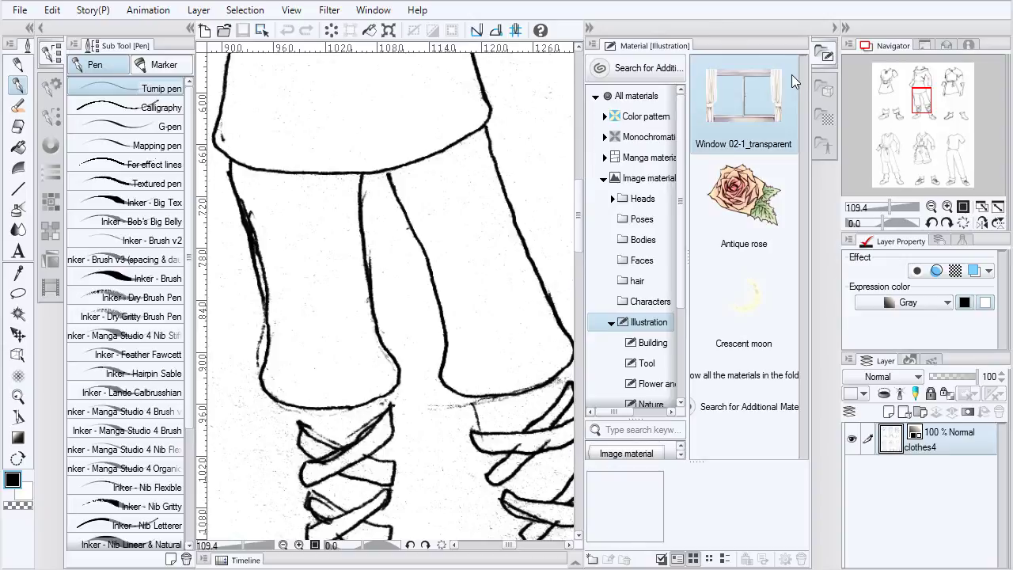